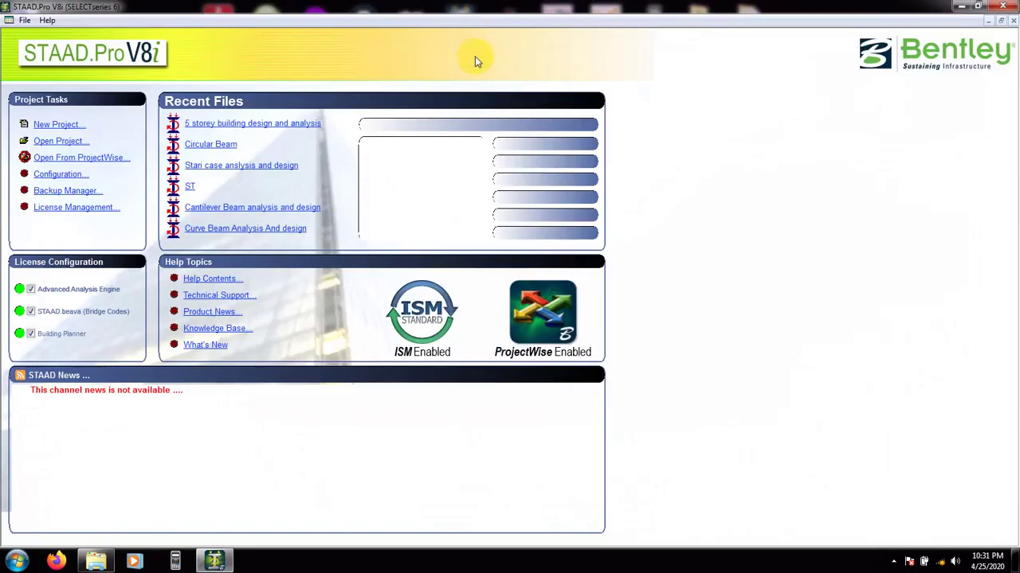
# - Open the 5 storey building design model on its Geometry page and create a 3D rendered view
pyautogui.click(247, 125)
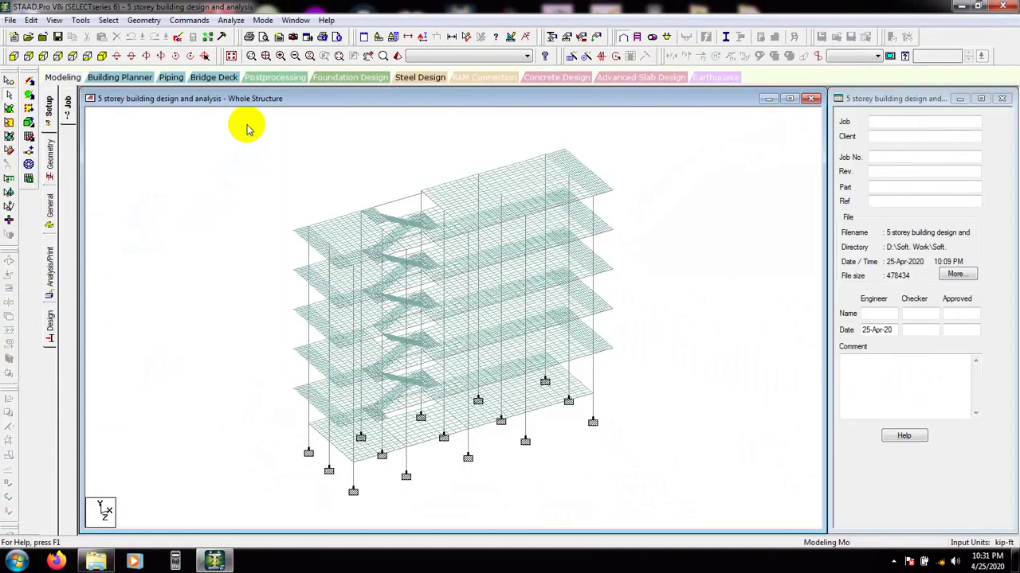
pyautogui.click(51, 159)
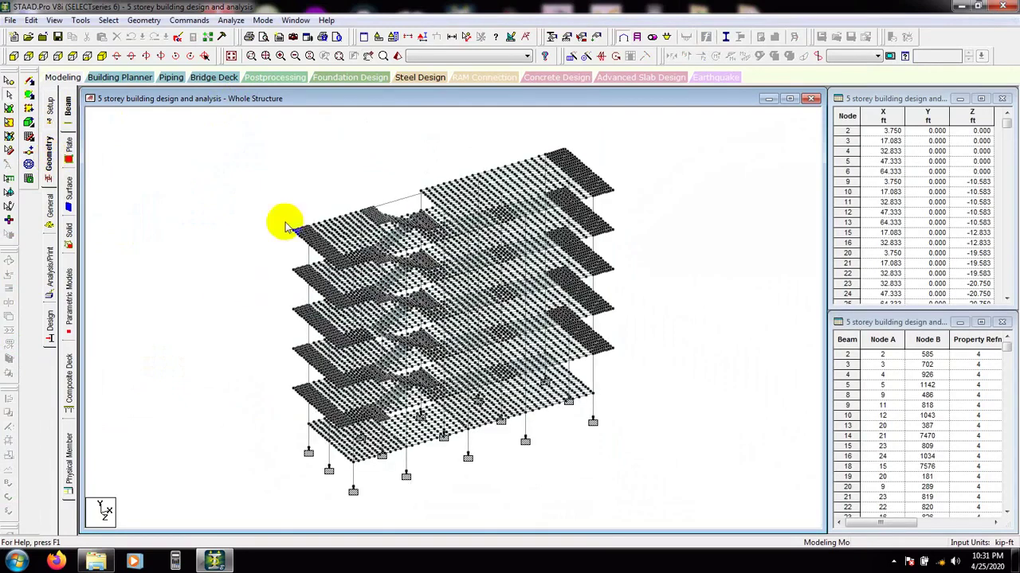
pyautogui.click(397, 56)
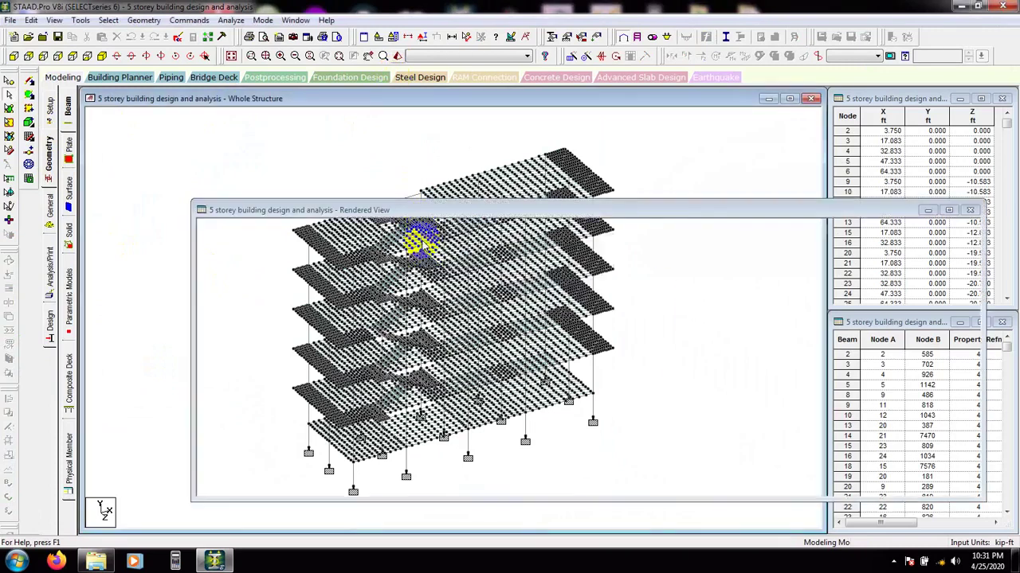
# - Orbit the rendered building to inspect it from several angles, then close the rendered view
pyautogui.moveTo(568, 300); pyautogui.dragTo(582, 341)
pyautogui.moveTo(619, 404); pyautogui.dragTo(542, 404)
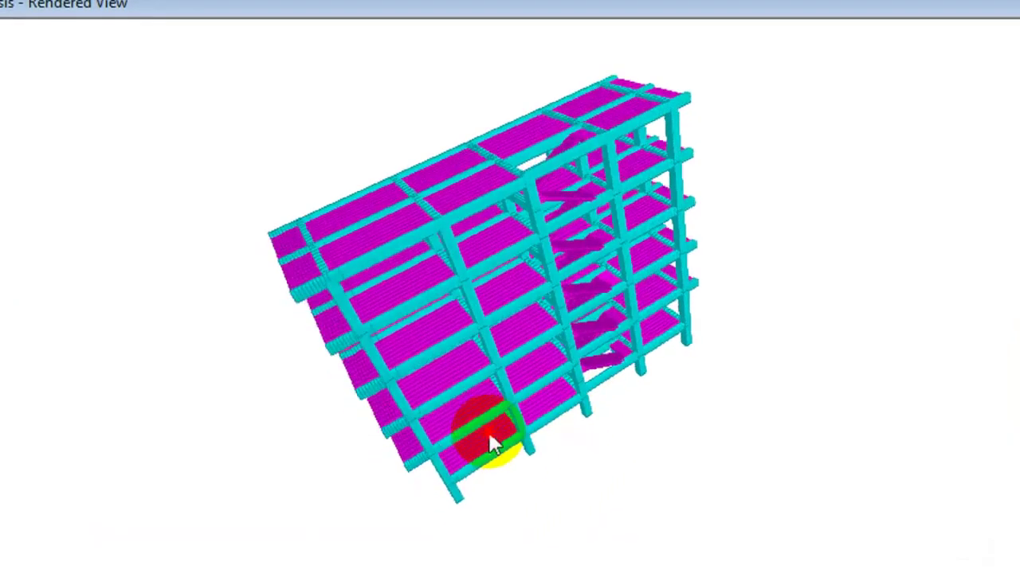
pyautogui.moveTo(434, 402); pyautogui.dragTo(251, 332)
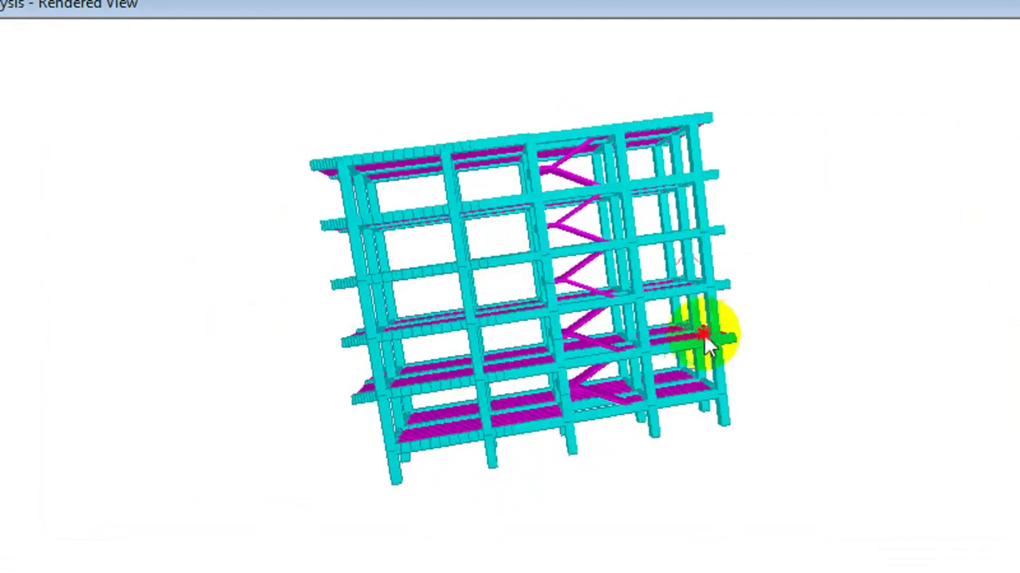
pyautogui.moveTo(708, 341); pyautogui.dragTo(309, 343)
pyautogui.moveTo(595, 173); pyautogui.dragTo(460, 393)
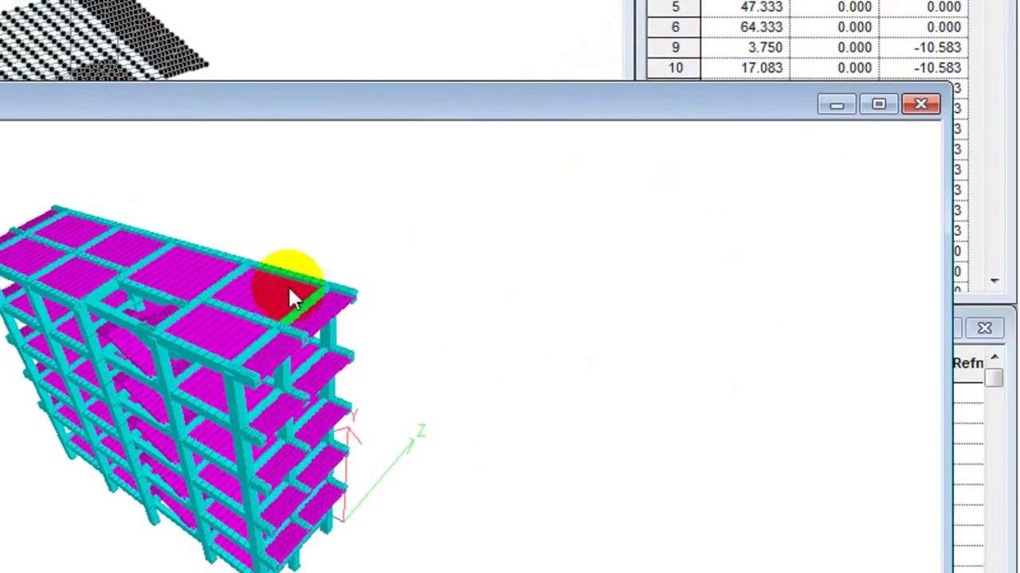
pyautogui.moveTo(263, 305)
pyautogui.mouseDown()
pyautogui.moveTo(216, 286)
pyautogui.moveTo(250, 345)
pyautogui.moveTo(816, 269)
pyautogui.mouseUp()
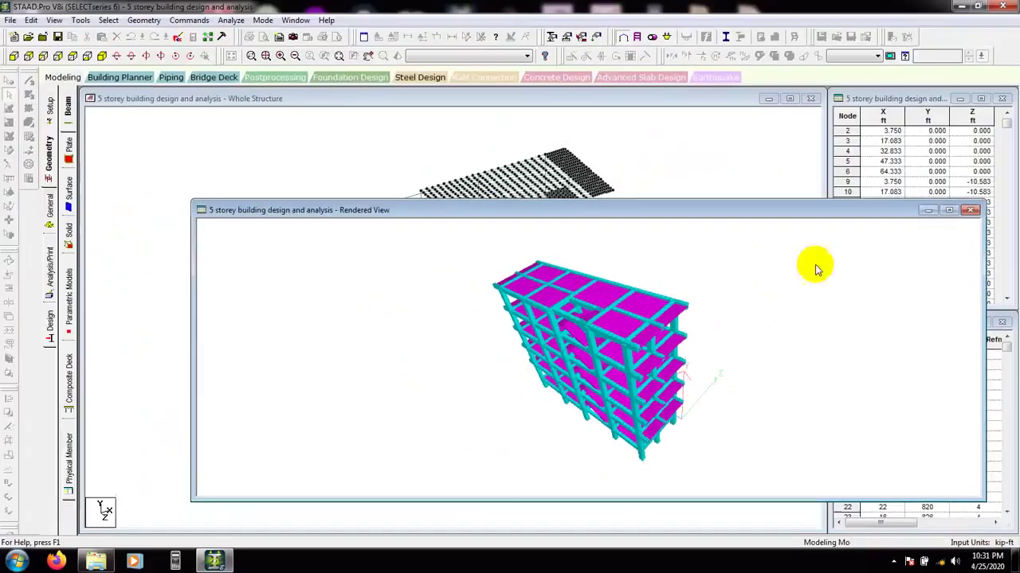
pyautogui.click(970, 209)
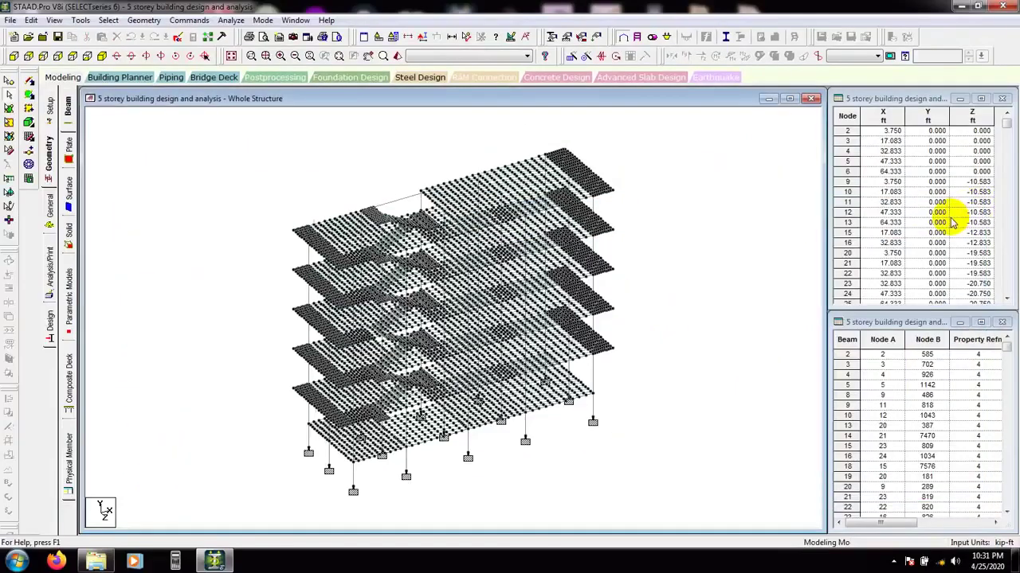
# - On the Load page, add primary load case 1 : DL of Dead type
pyautogui.click(596, 38)
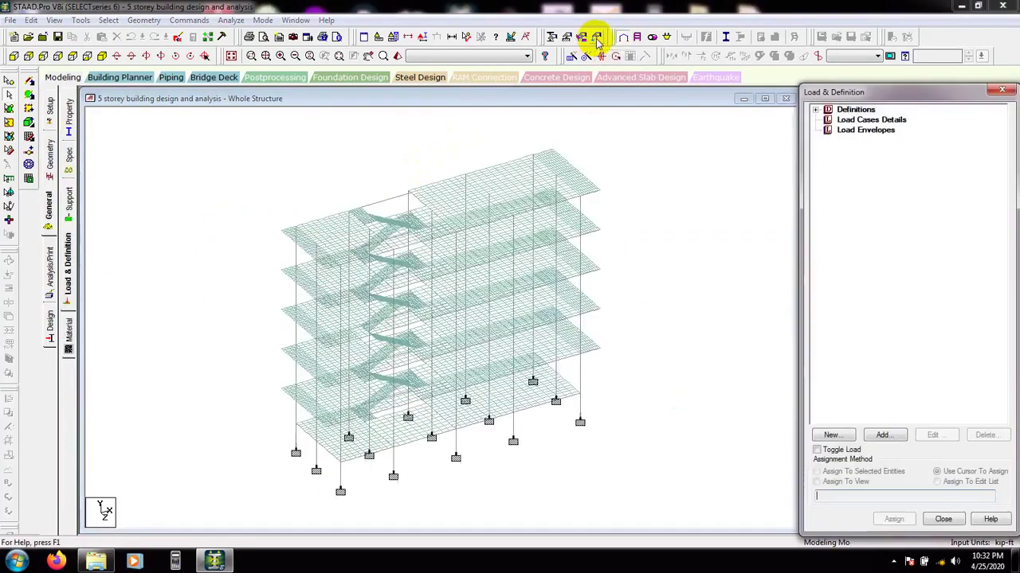
pyautogui.moveTo(914, 95); pyautogui.dragTo(890, 97)
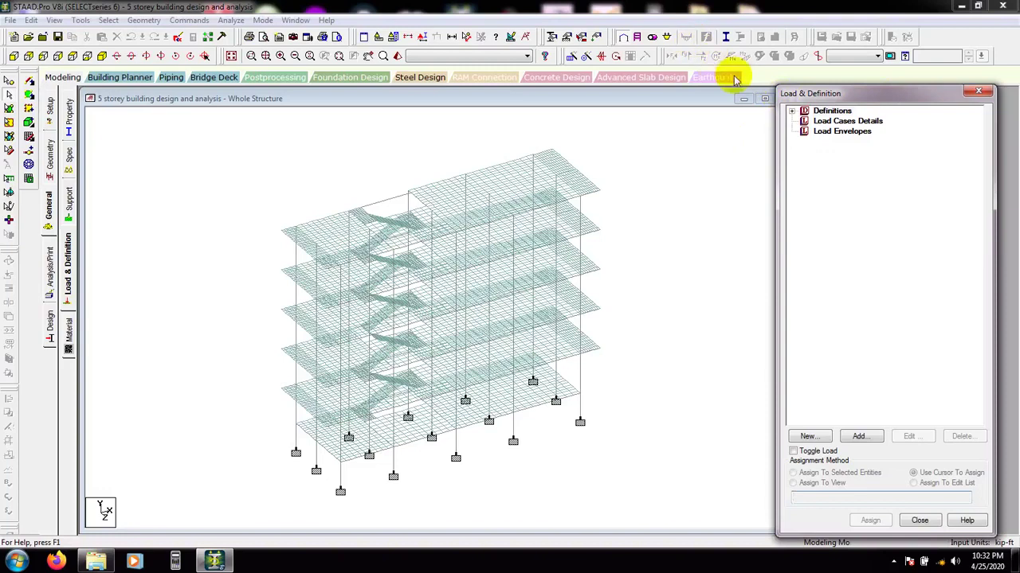
pyautogui.click(829, 122)
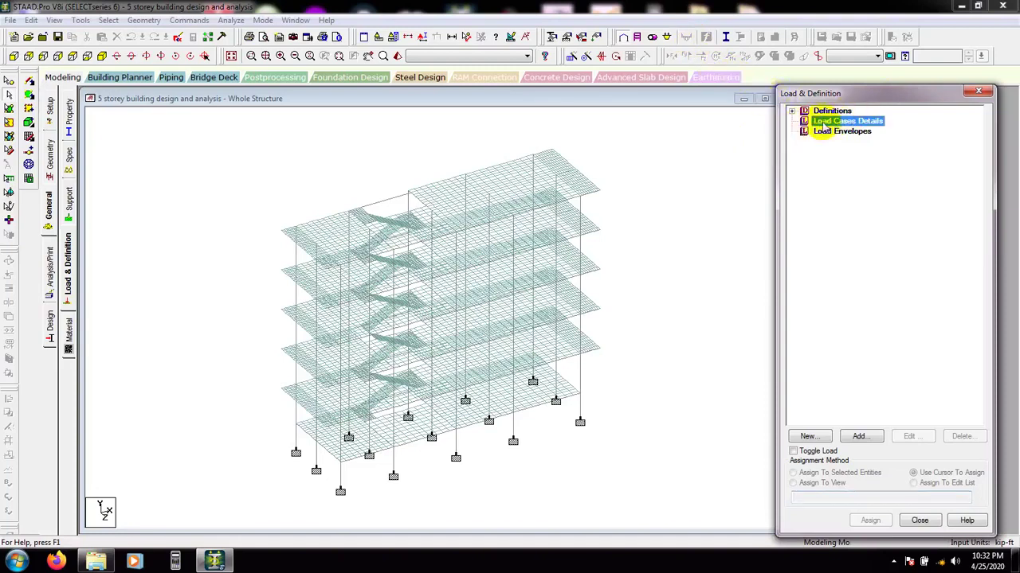
pyautogui.click(858, 436)
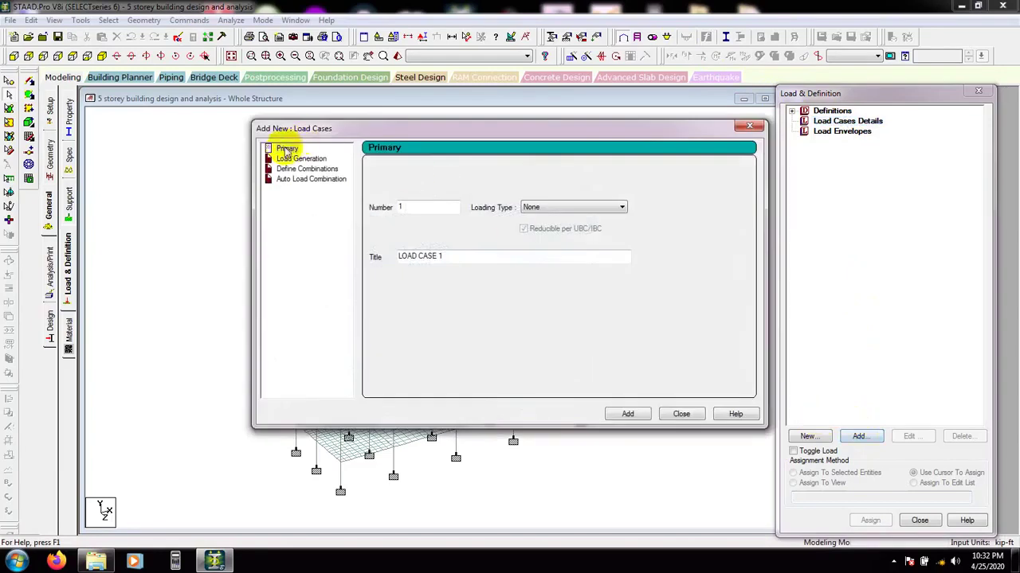
pyautogui.moveTo(380, 127); pyautogui.dragTo(352, 129)
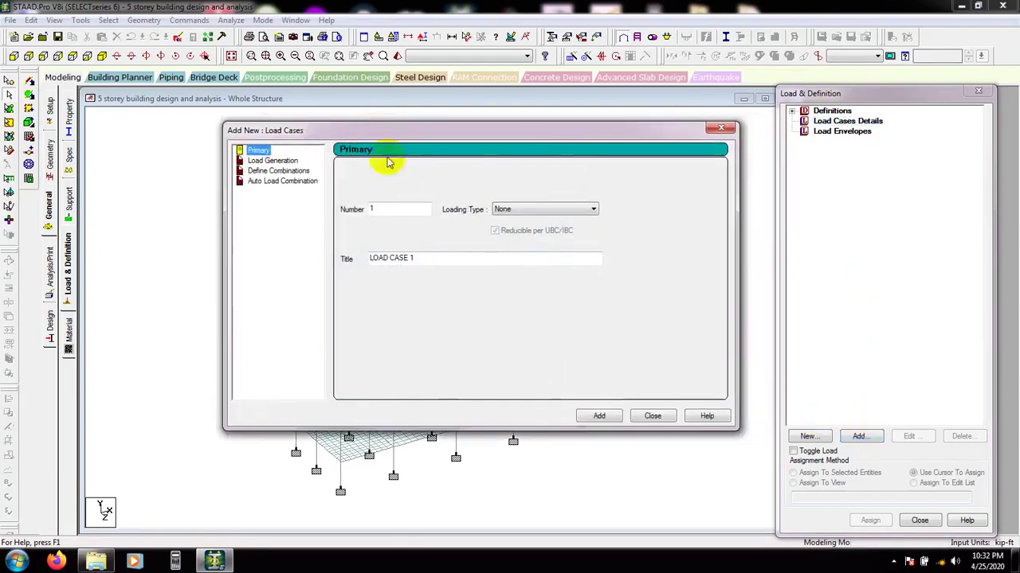
pyautogui.click(505, 207)
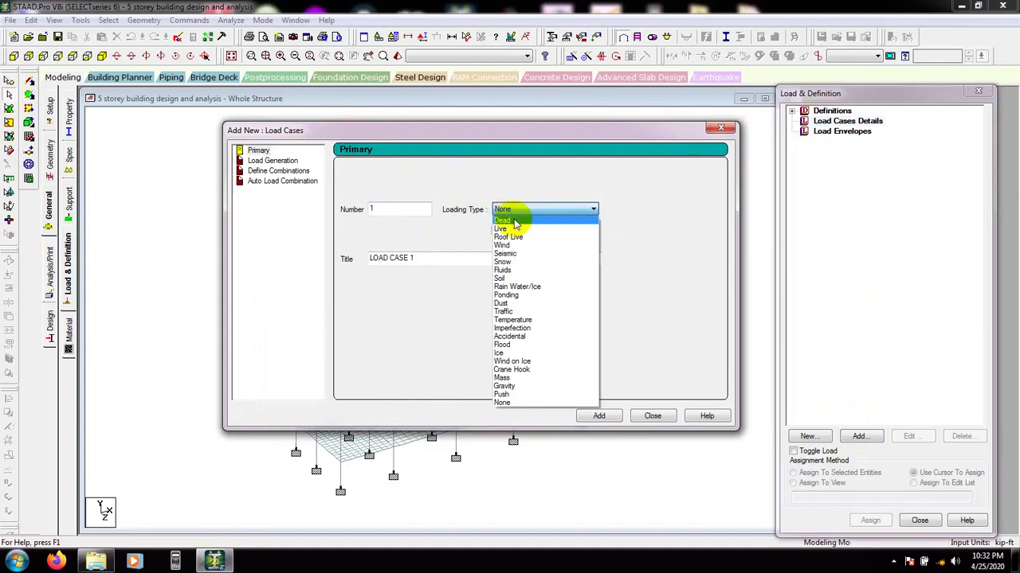
pyautogui.click(514, 222)
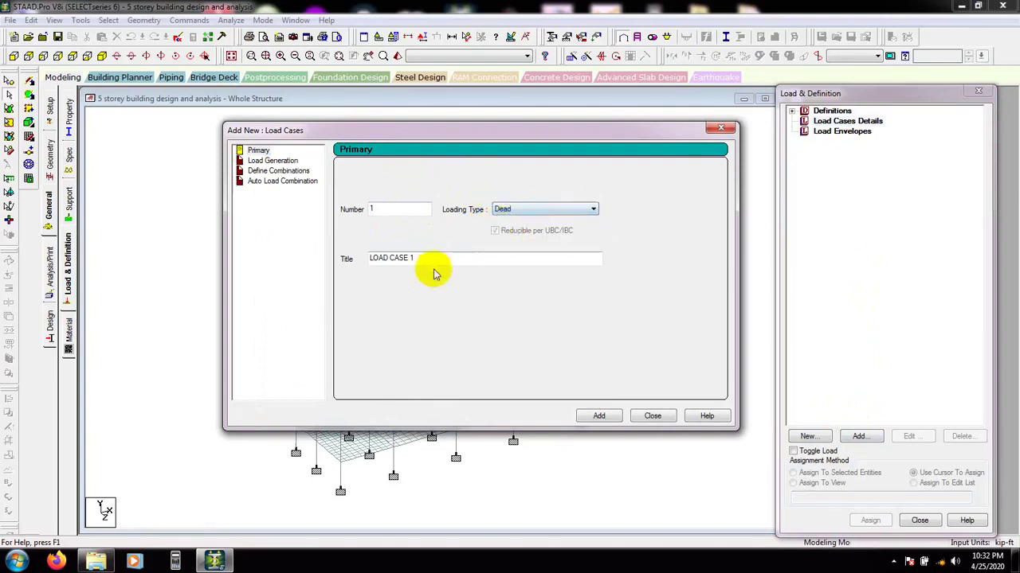
pyautogui.moveTo(428, 258); pyautogui.dragTo(318, 274)
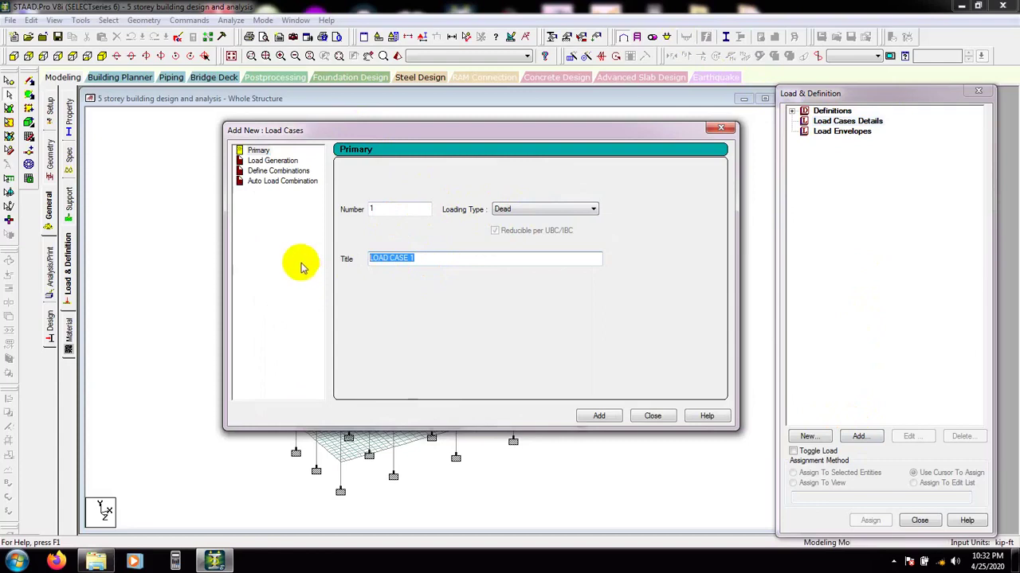
pyautogui.write('DL')
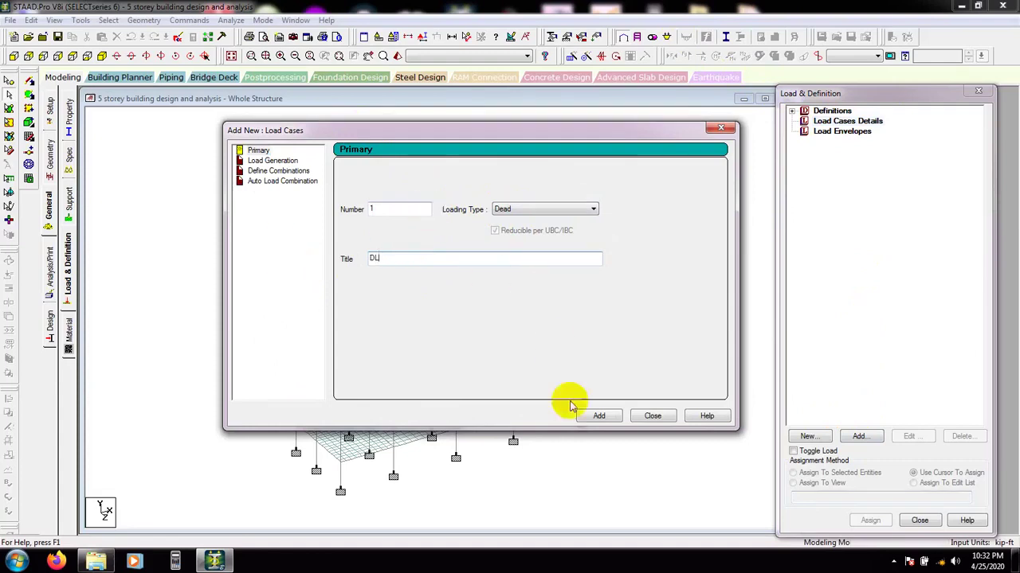
pyautogui.click(601, 415)
# - Add primary load case 2 : LL of Live type and close the dialog
pyautogui.click(549, 209)
pyautogui.click(533, 228)
pyautogui.moveTo(423, 258); pyautogui.dragTo(295, 268)
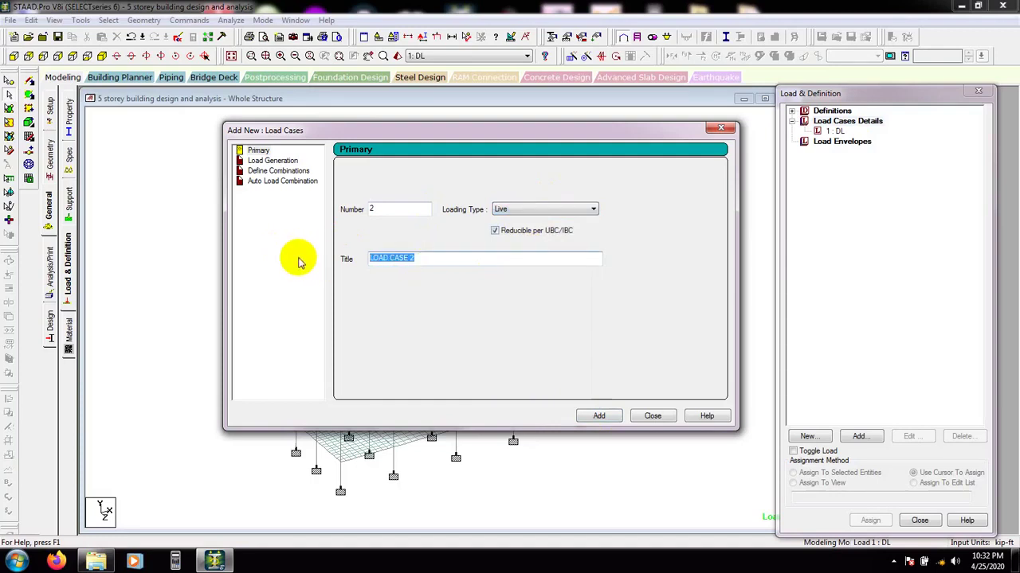
pyautogui.write('LL')
pyautogui.click(603, 416)
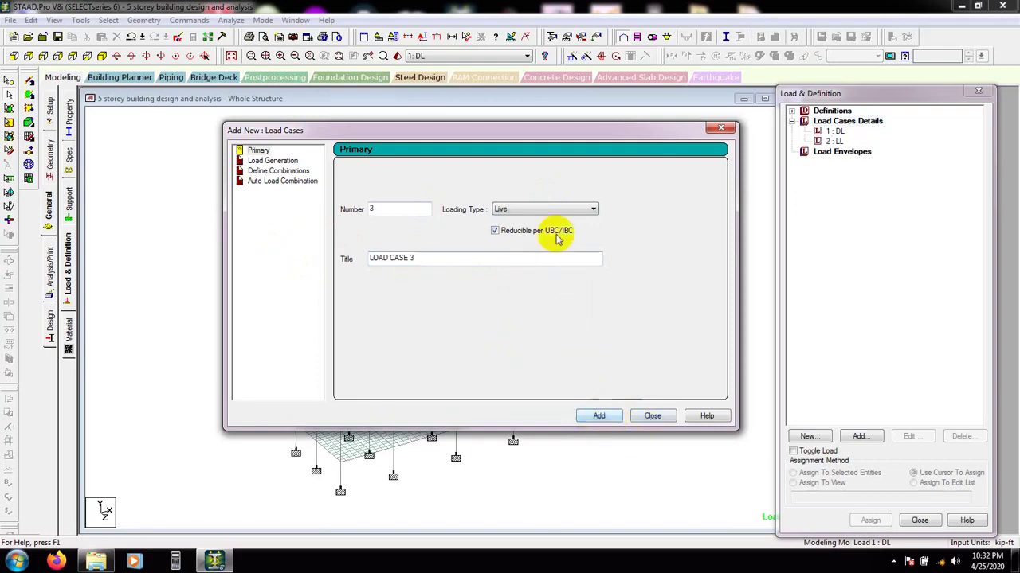
pyautogui.click(549, 210)
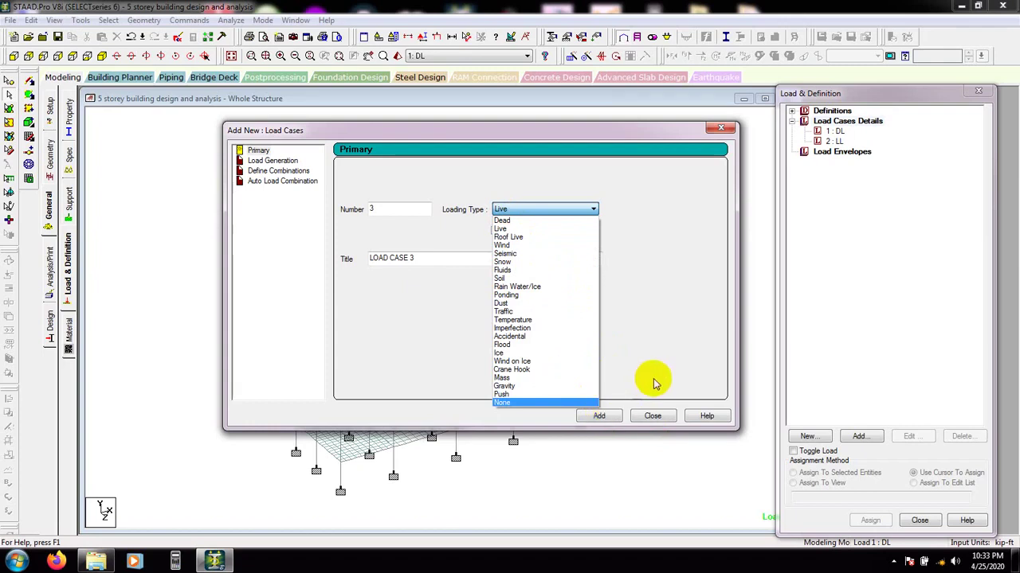
pyautogui.click(606, 422)
pyautogui.click(652, 416)
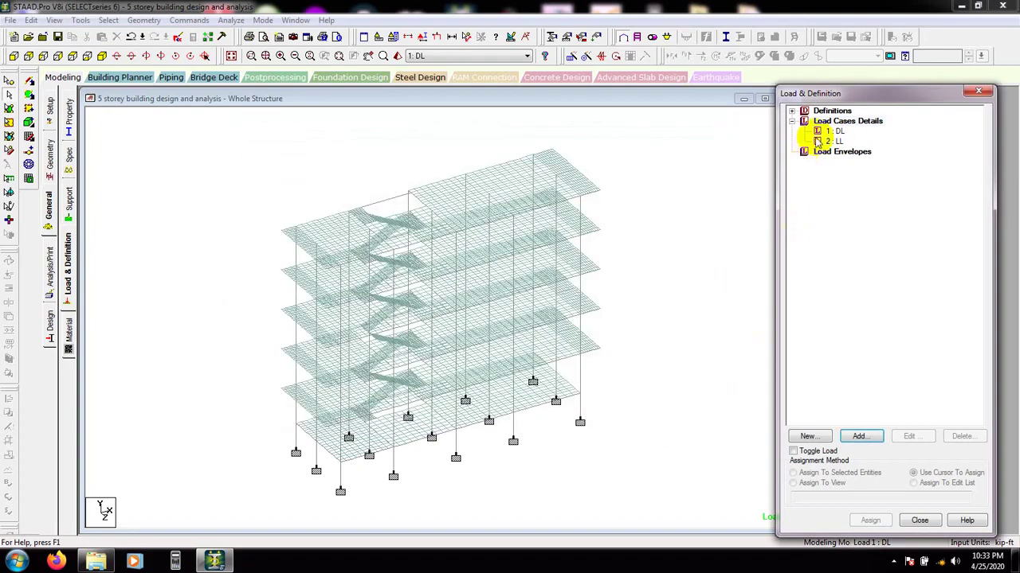
# - Add a selfweight load in Y with factor -1 to load case 1 : DL
pyautogui.click(832, 130)
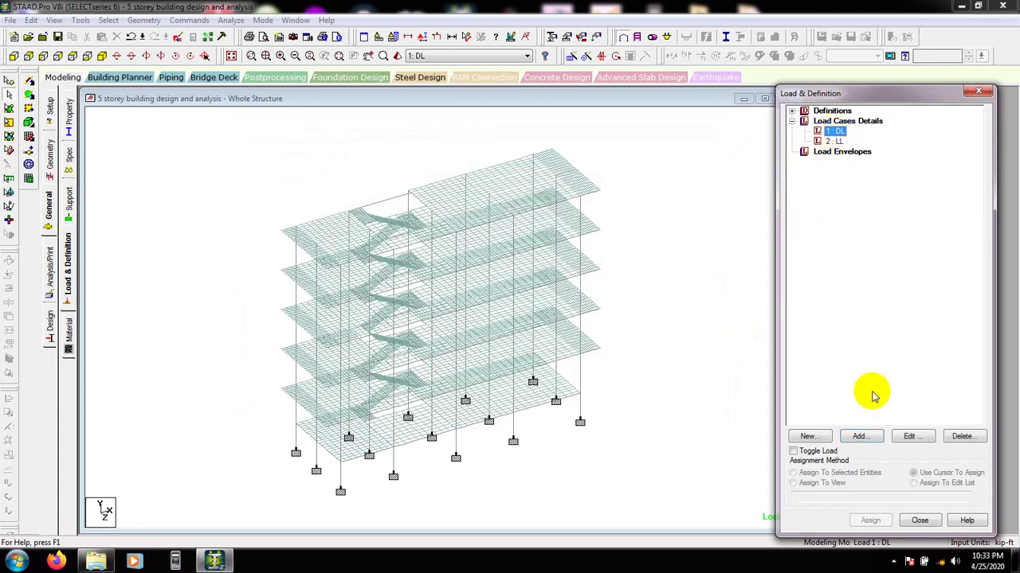
pyautogui.click(859, 438)
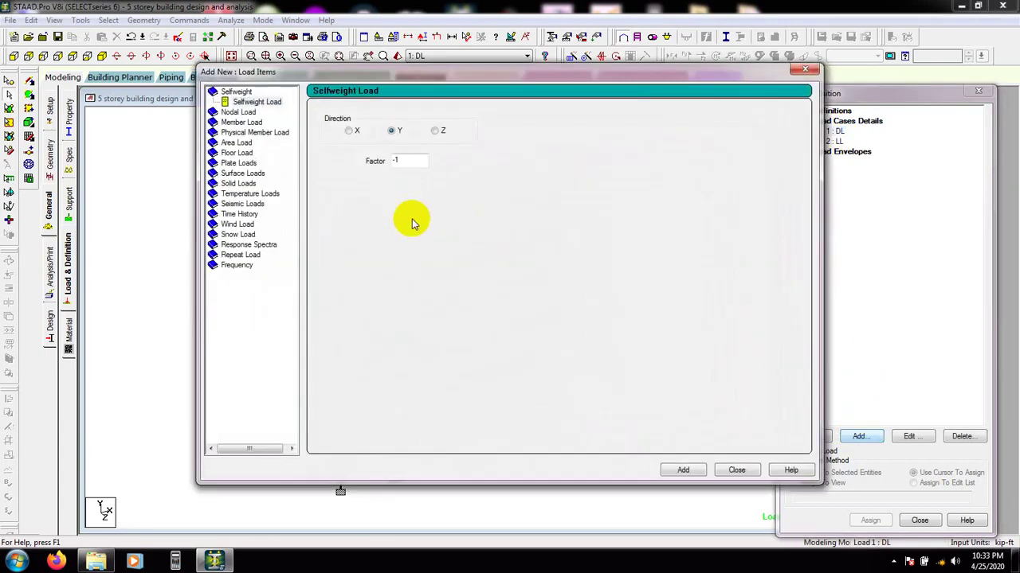
pyautogui.click(248, 104)
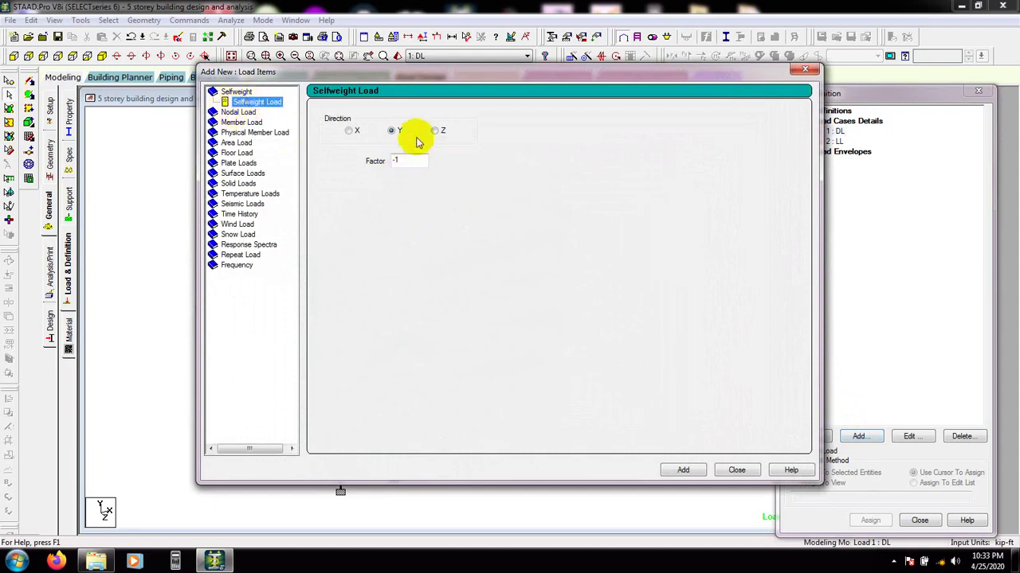
pyautogui.click(402, 160)
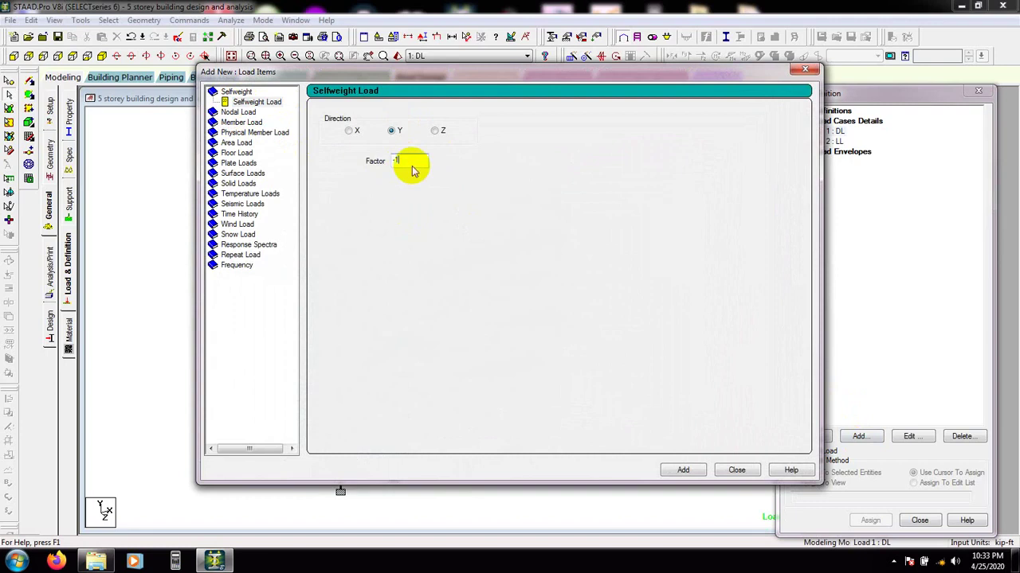
pyautogui.click(682, 470)
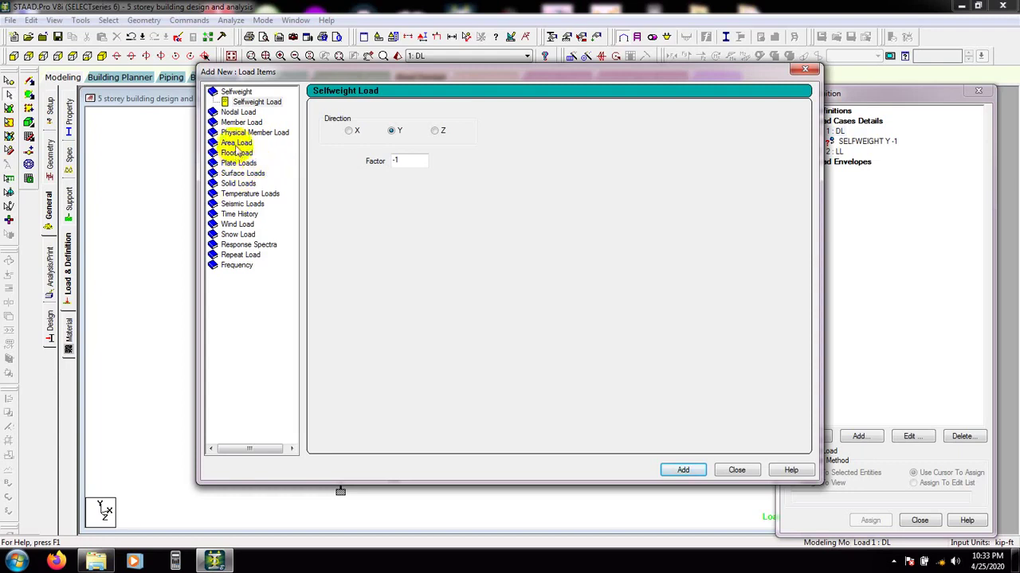
# - Browse the area, floor, plate and surface load options, then bring up the Floor load form
pyautogui.click(236, 145)
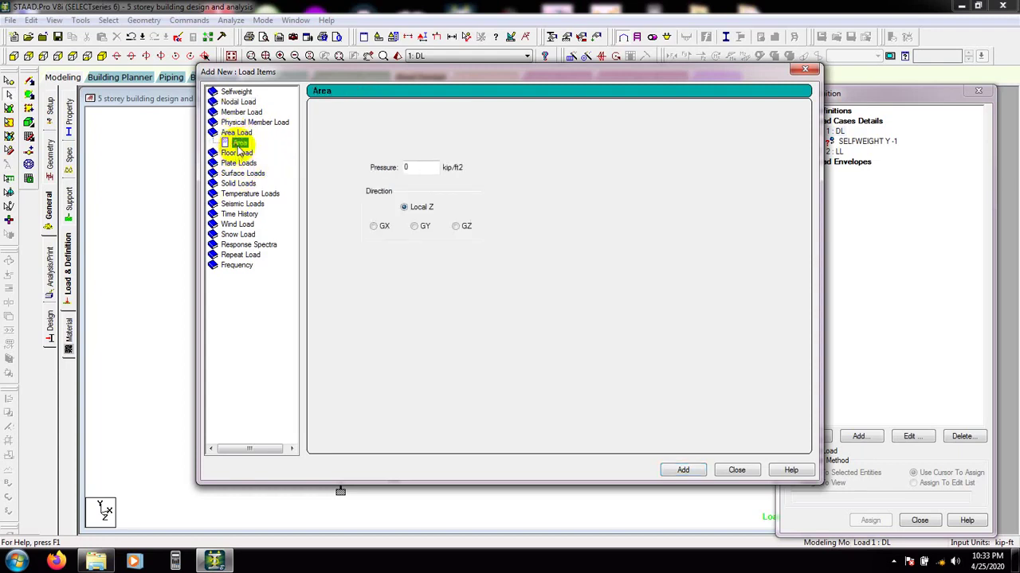
pyautogui.click(237, 153)
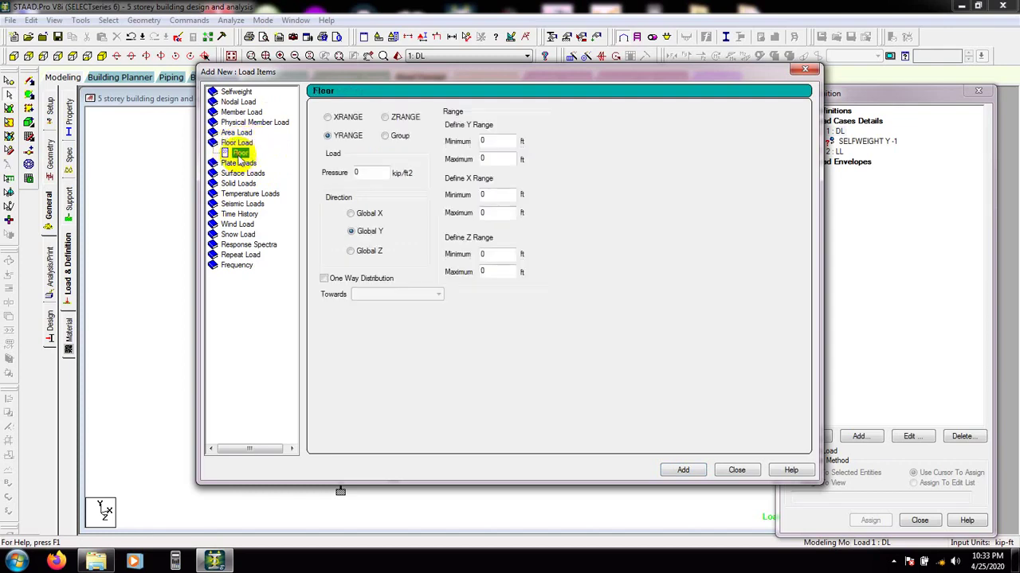
pyautogui.click(242, 163)
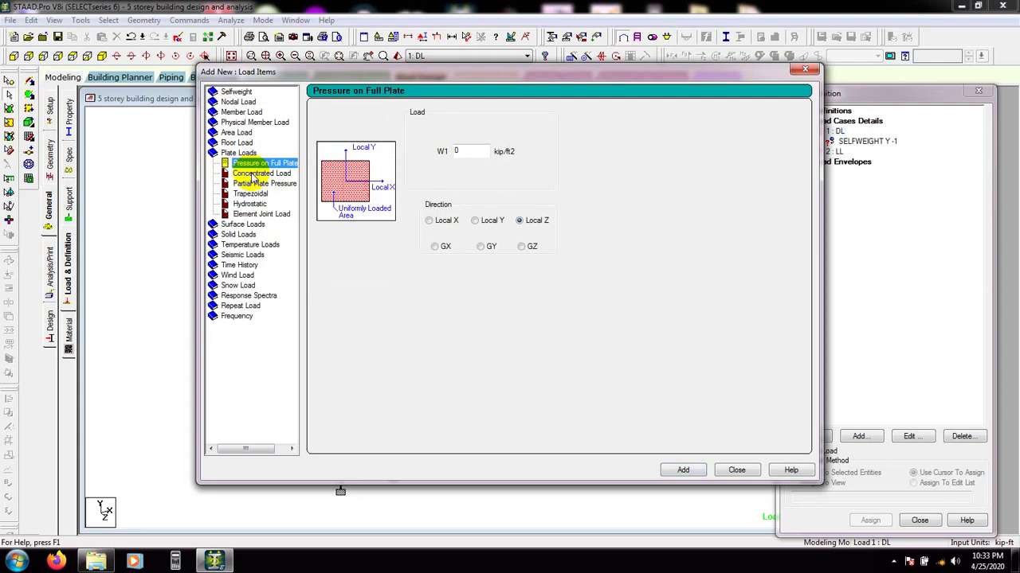
pyautogui.click(244, 225)
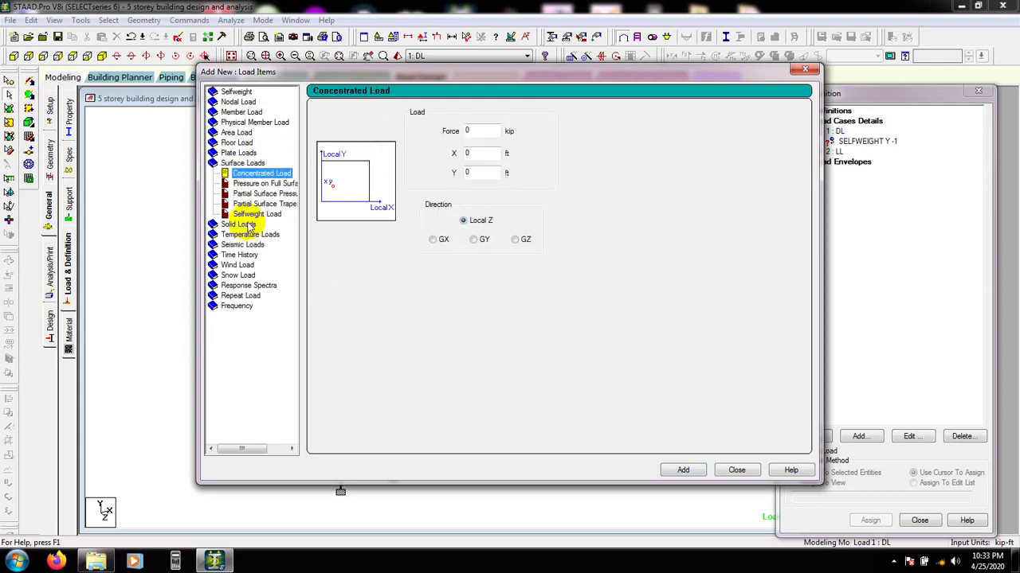
pyautogui.click(238, 153)
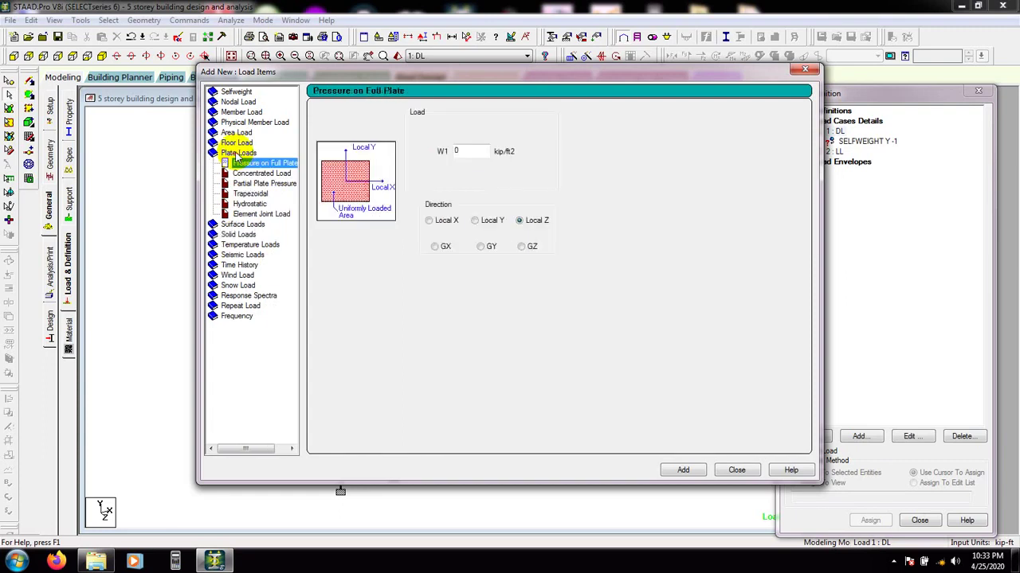
pyautogui.click(235, 143)
pyautogui.moveTo(356, 73); pyautogui.dragTo(812, 103)
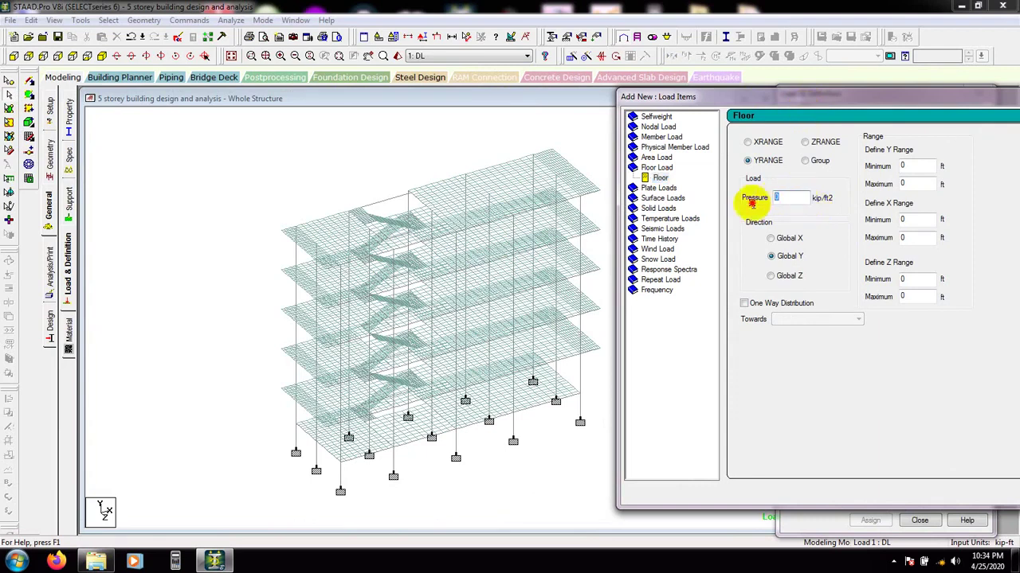
# - Overwrite the Global Y floor pressure with -0.25, then -0.05 kip/ft2, and launch the calculator
pyautogui.doubleClick(777, 198)
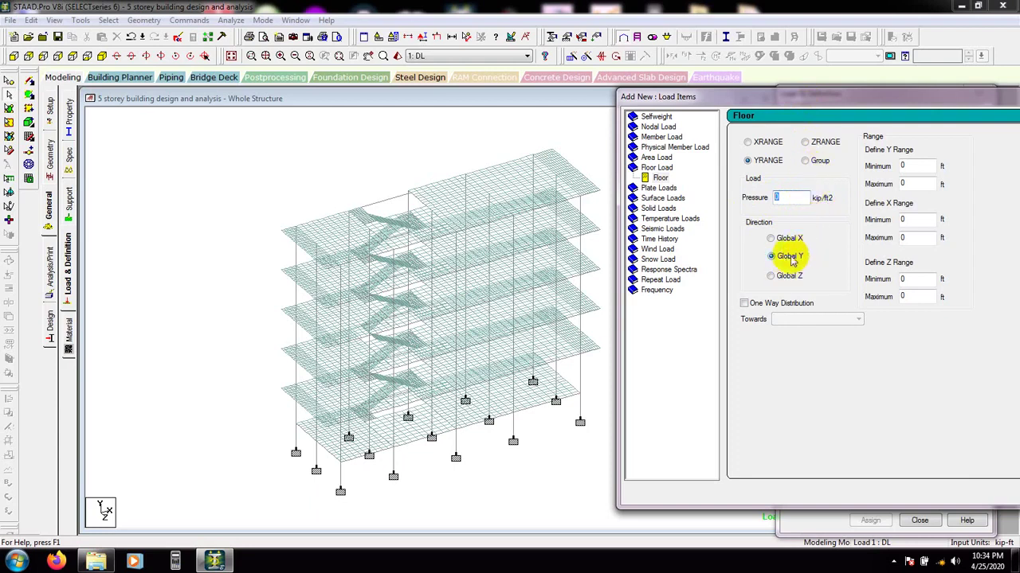
pyautogui.click(793, 199)
pyautogui.moveTo(793, 199); pyautogui.dragTo(751, 199)
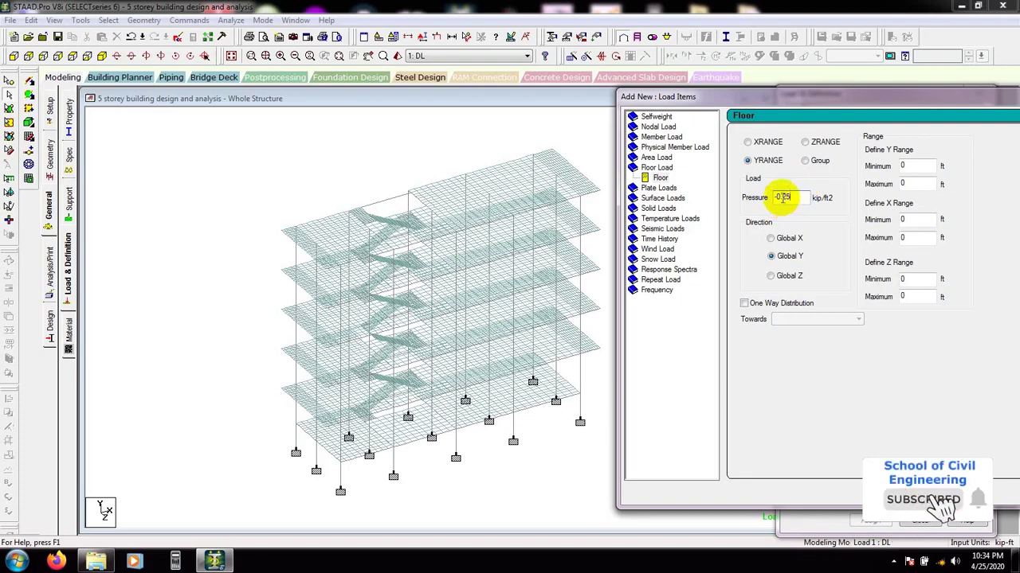
pyautogui.click(789, 199)
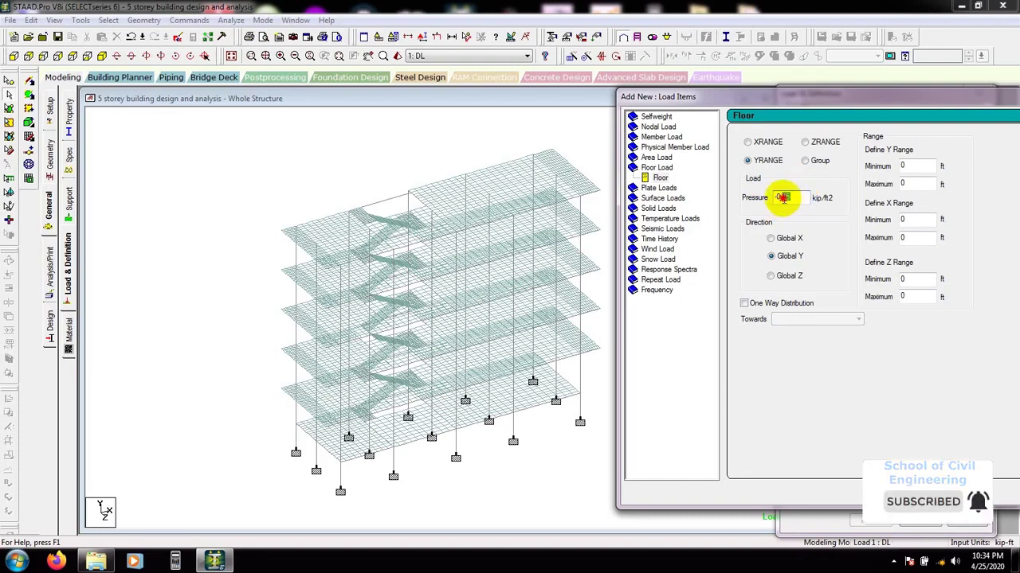
pyautogui.moveTo(783, 199); pyautogui.dragTo(806, 225)
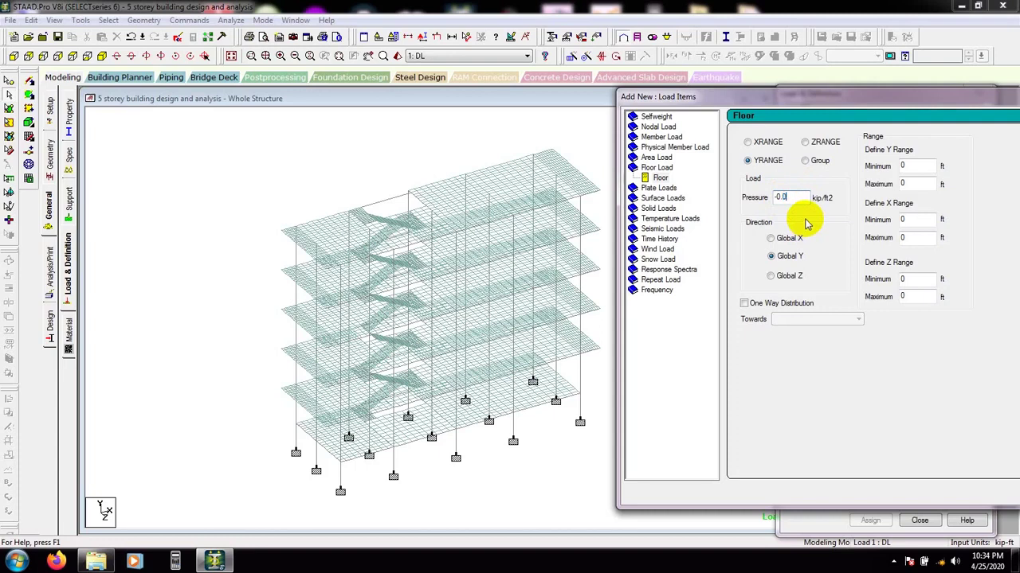
pyautogui.click(175, 560)
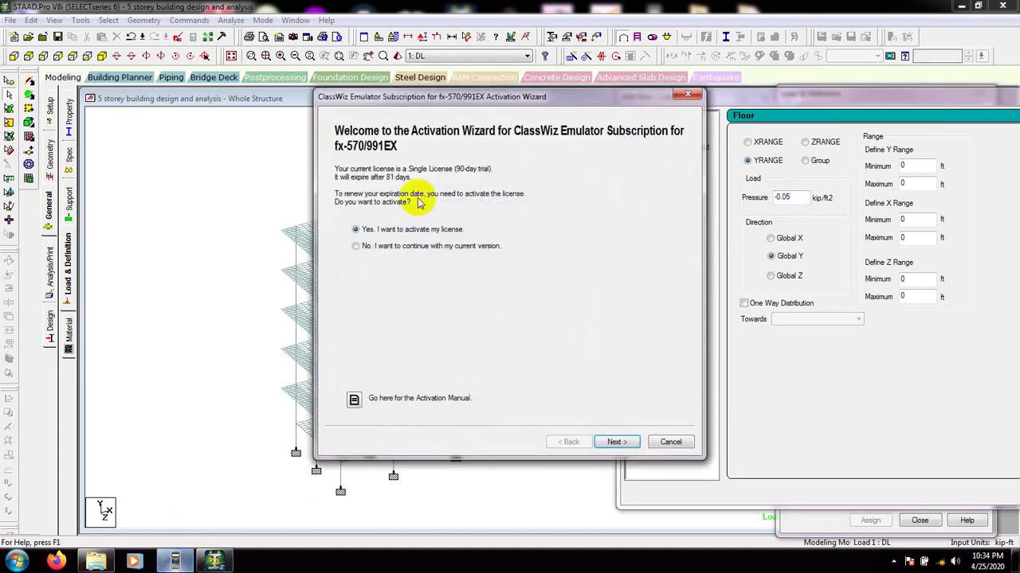
# - Continue with the trial CASIO emulator, compute 60 ÷ 1000 = 0.06, and return to STAAD
pyautogui.click(398, 245)
pyautogui.click(620, 443)
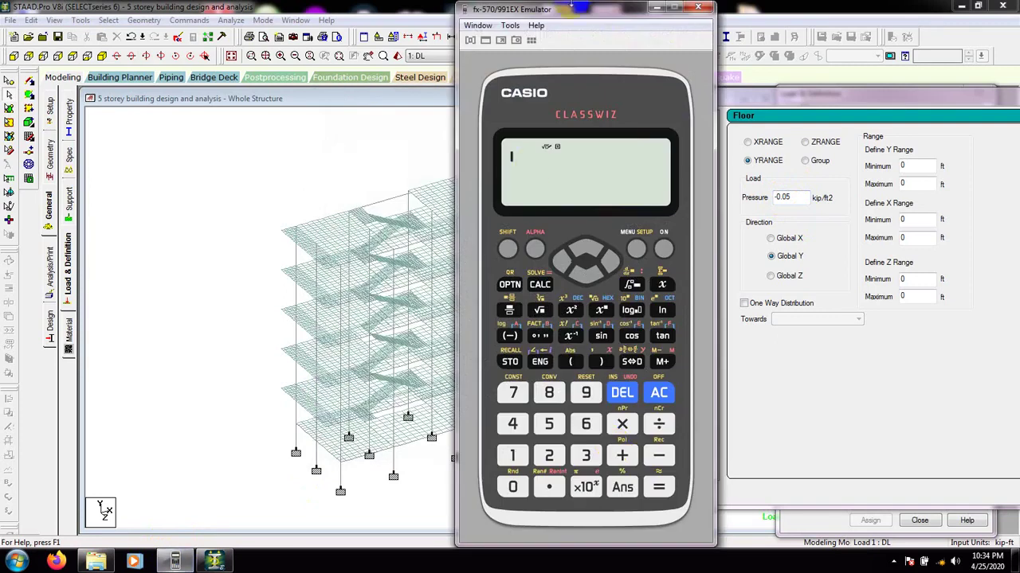
pyautogui.moveTo(579, 21); pyautogui.dragTo(490, 33)
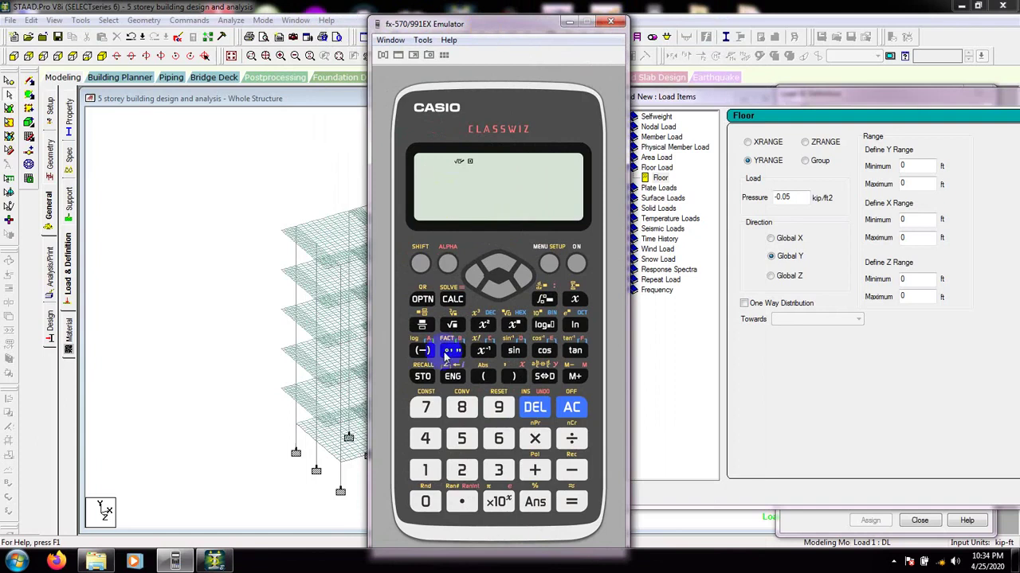
pyautogui.click(498, 439)
pyautogui.click(425, 502)
pyautogui.click(571, 439)
pyautogui.click(425, 470)
pyautogui.click(424, 502)
pyautogui.click(424, 502)
pyautogui.click(425, 502)
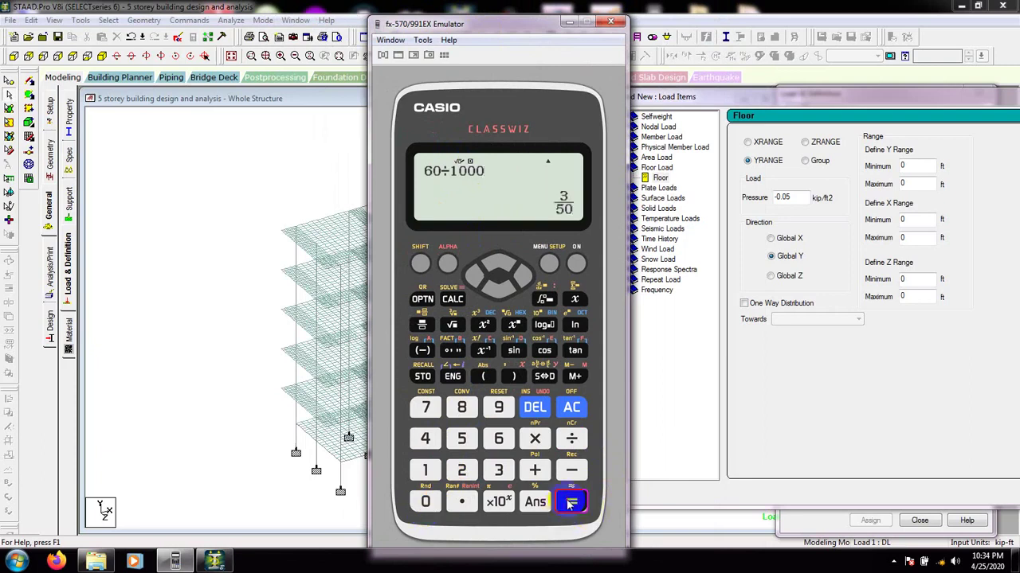
pyautogui.click(544, 376)
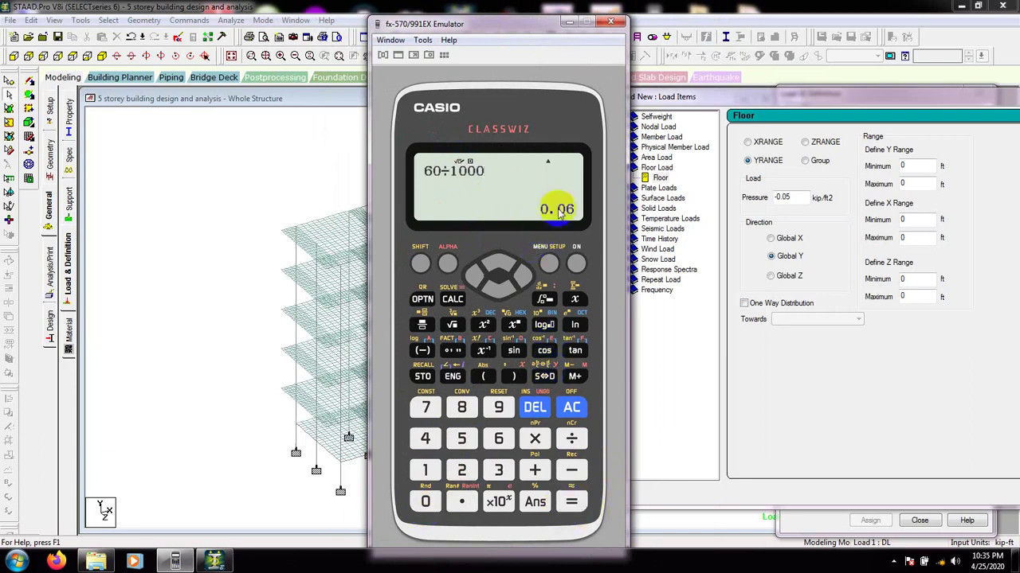
pyautogui.click(798, 201)
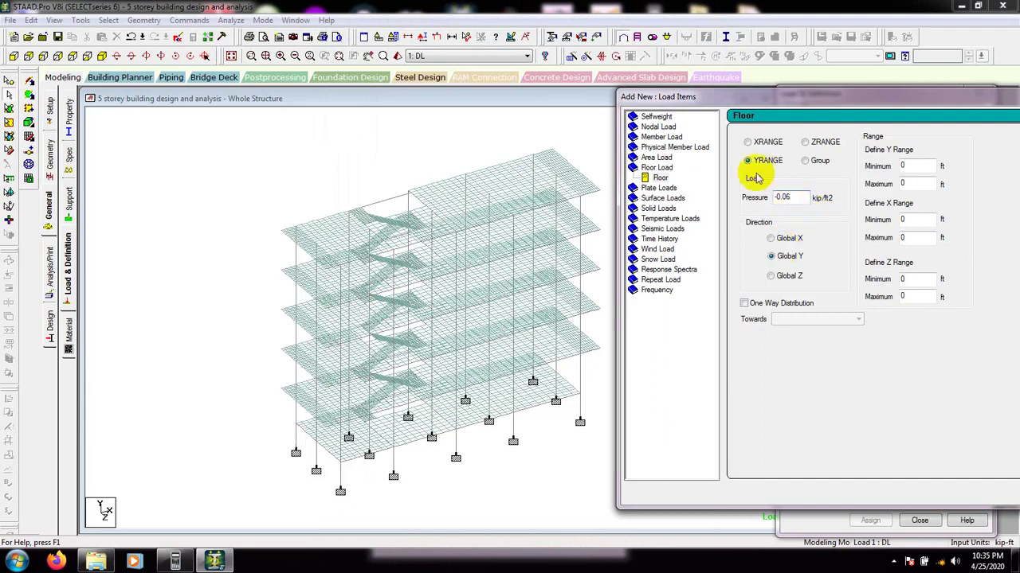
# - Enter a -0.06 kip/ft2 Global Y floor pressure and select the YRANGE minimum and maximum boxes, still at 0 ft
pyautogui.moveTo(786, 101); pyautogui.dragTo(781, 97)
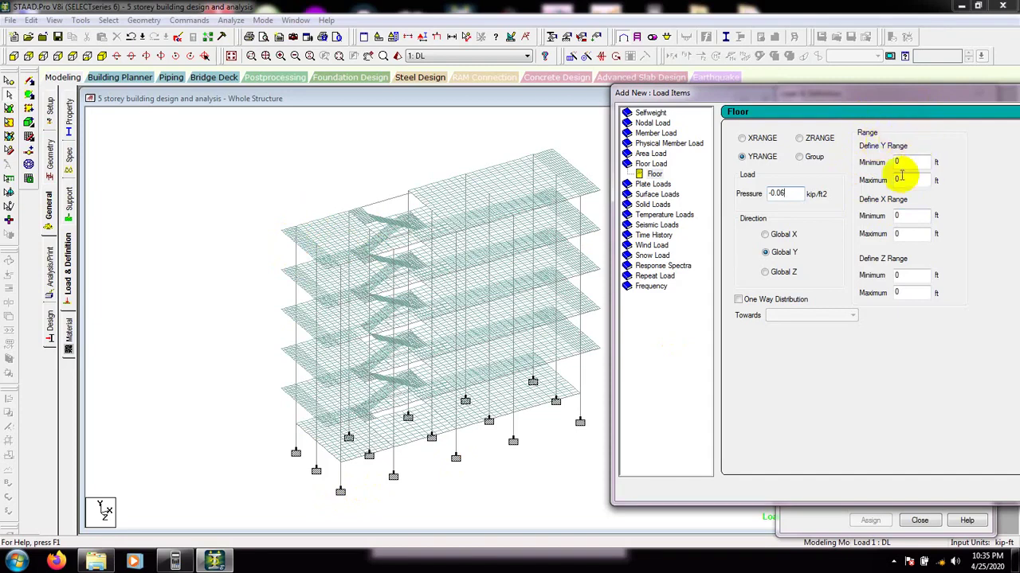
pyautogui.moveTo(878, 99); pyautogui.dragTo(870, 100)
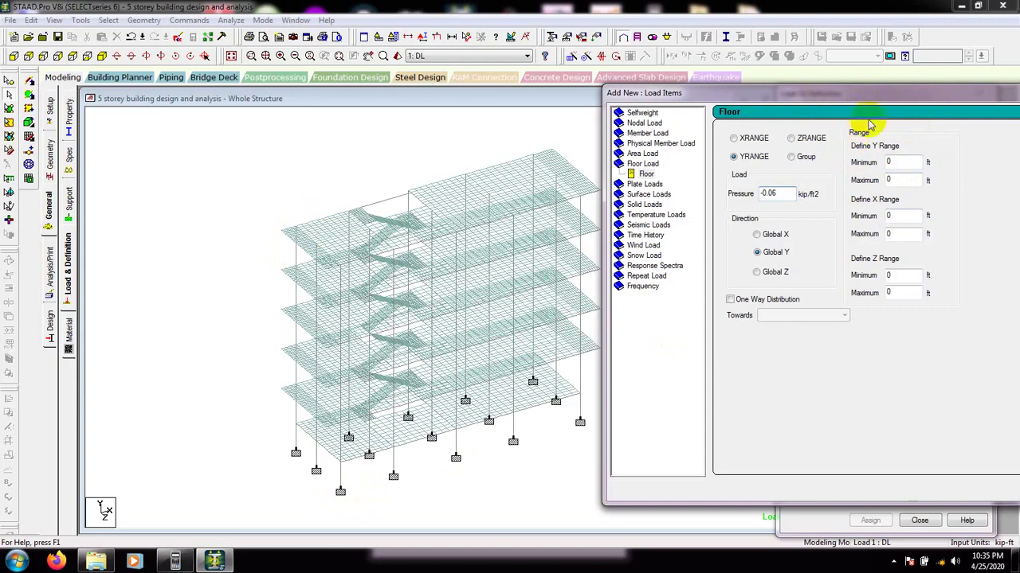
pyautogui.doubleClick(891, 161)
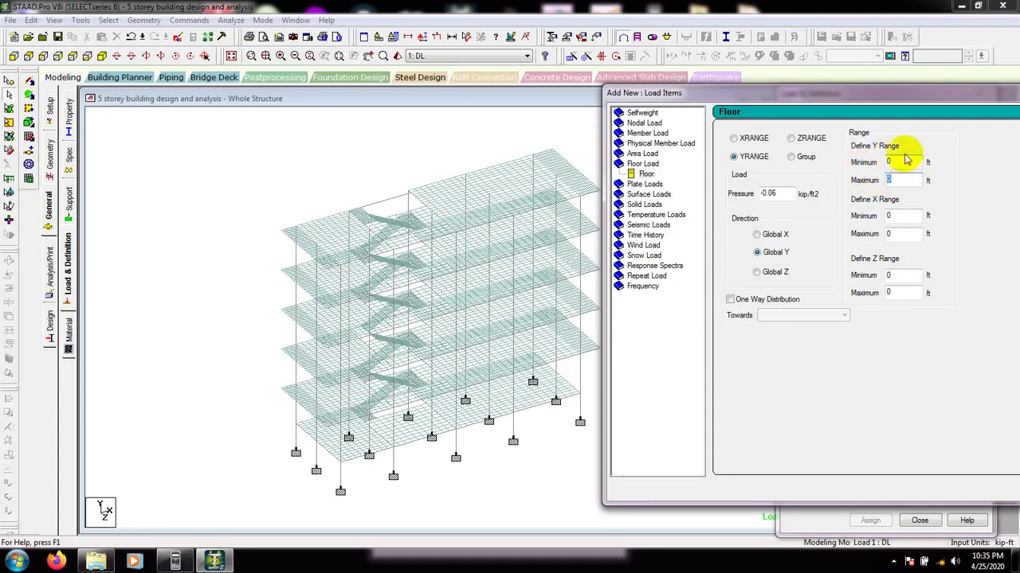
pyautogui.doubleClick(905, 179)
pyautogui.click(890, 161)
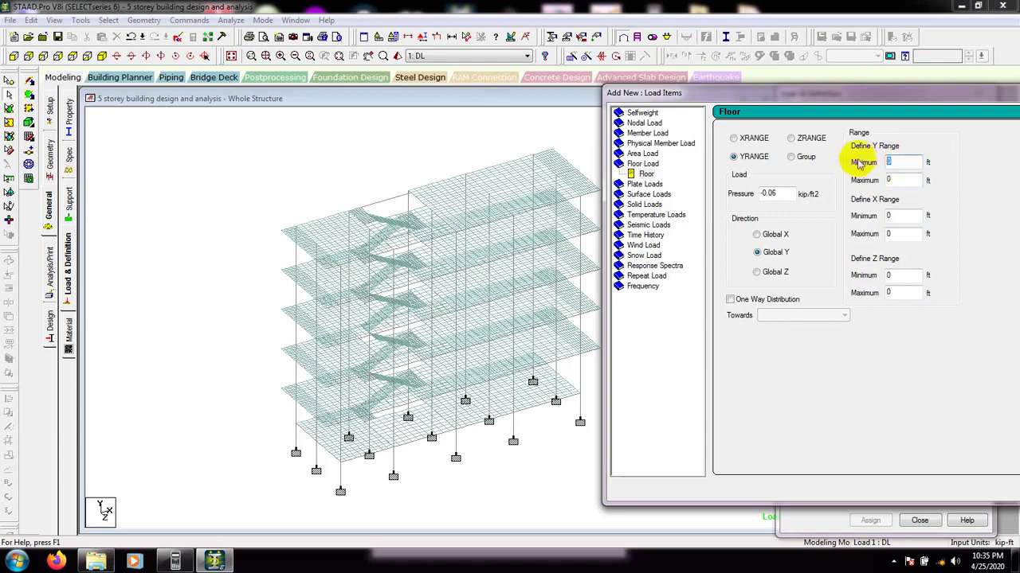
pyautogui.doubleClick(901, 178)
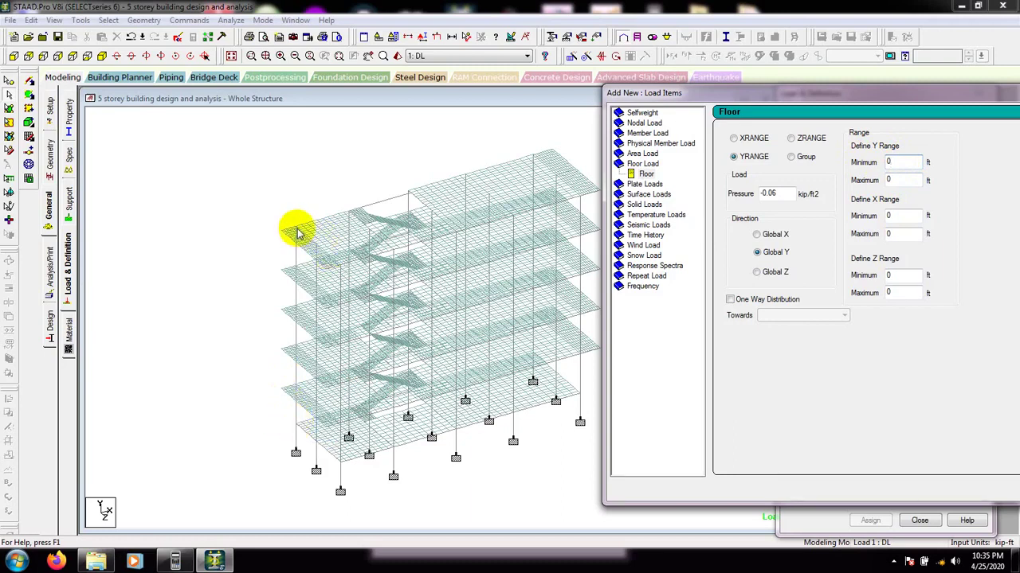
pyautogui.doubleClick(296, 430)
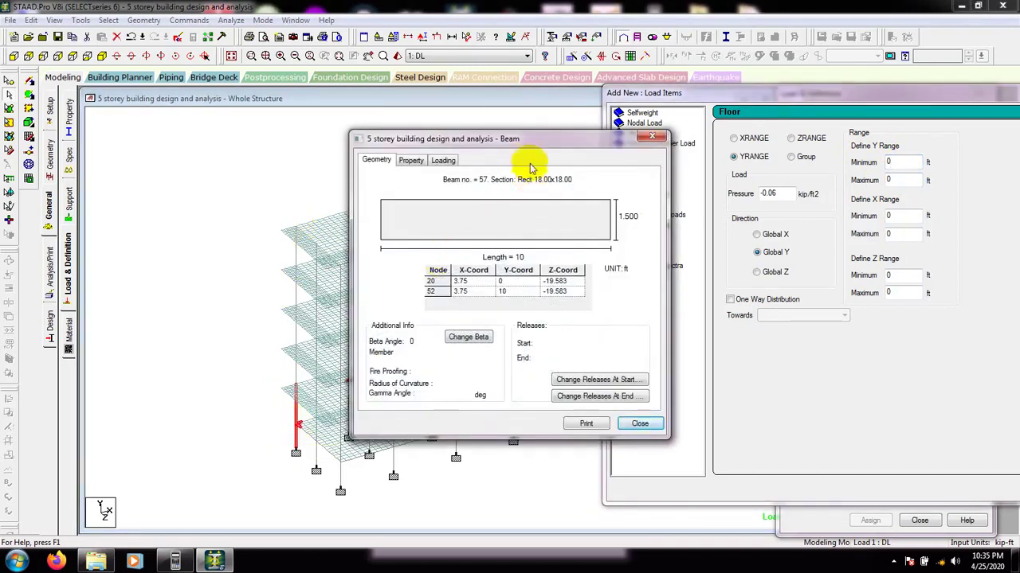
pyautogui.moveTo(512, 133); pyautogui.dragTo(573, 213)
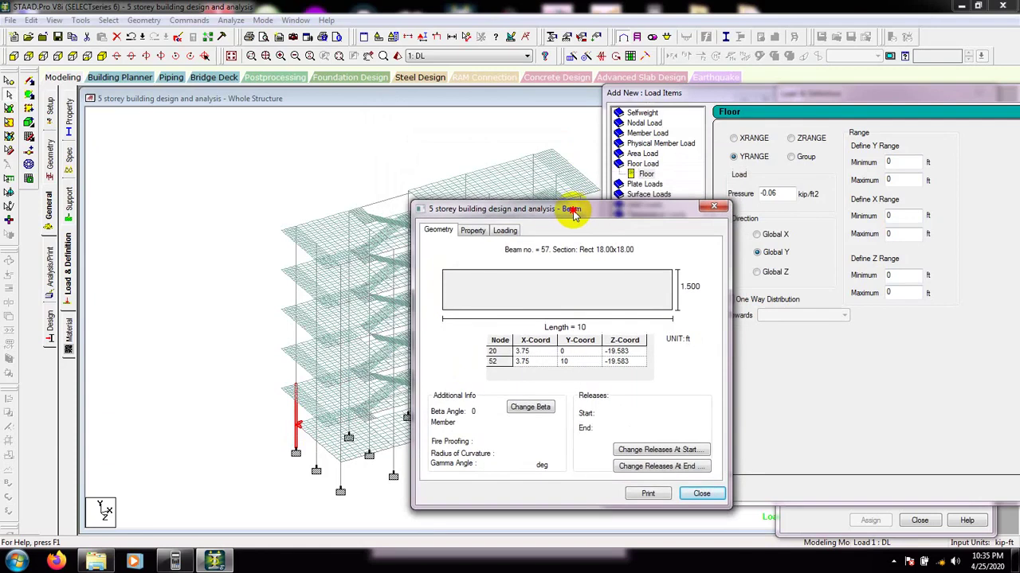
pyautogui.click(472, 231)
pyautogui.click(505, 230)
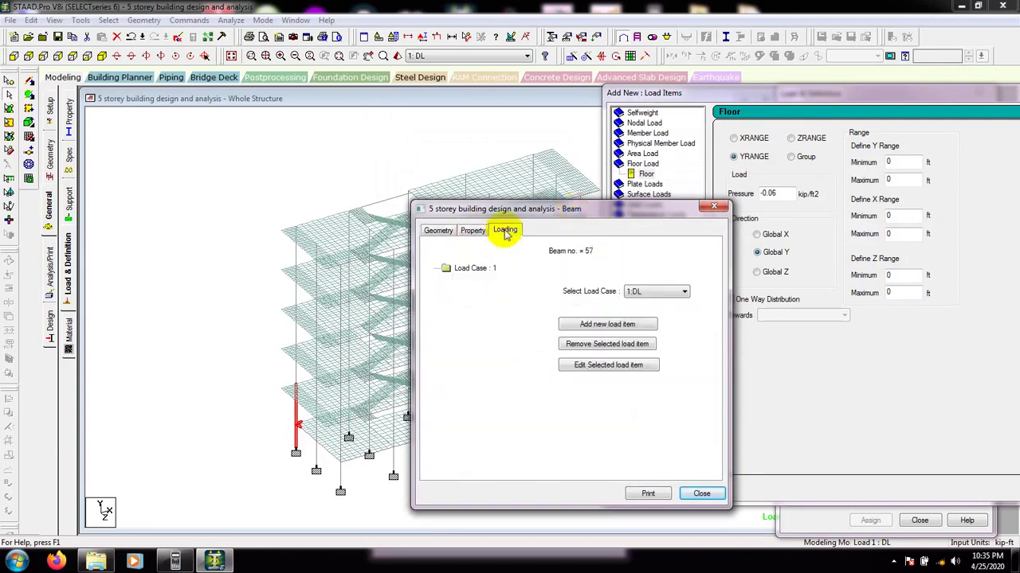
pyautogui.click(436, 230)
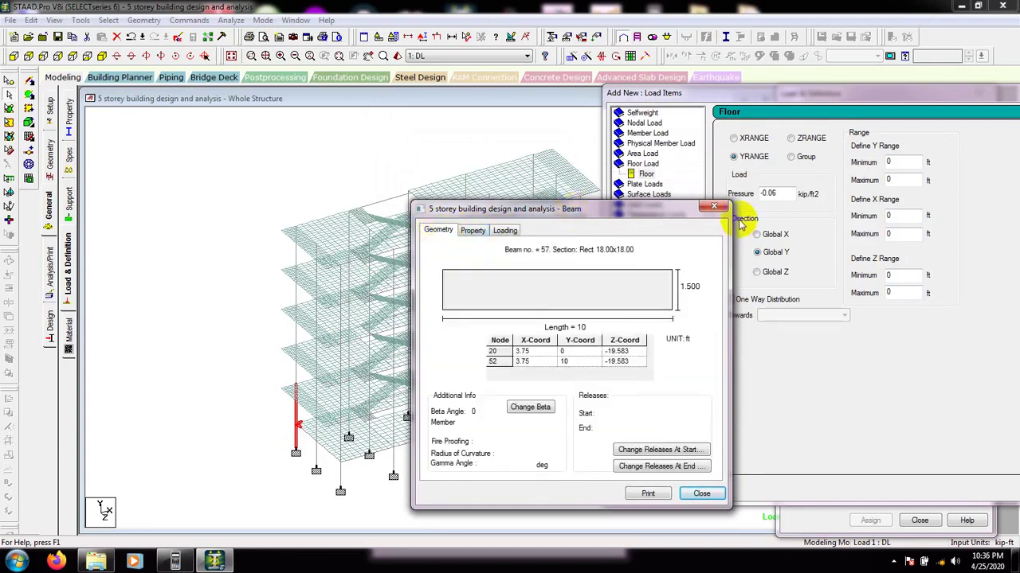
pyautogui.click(714, 206)
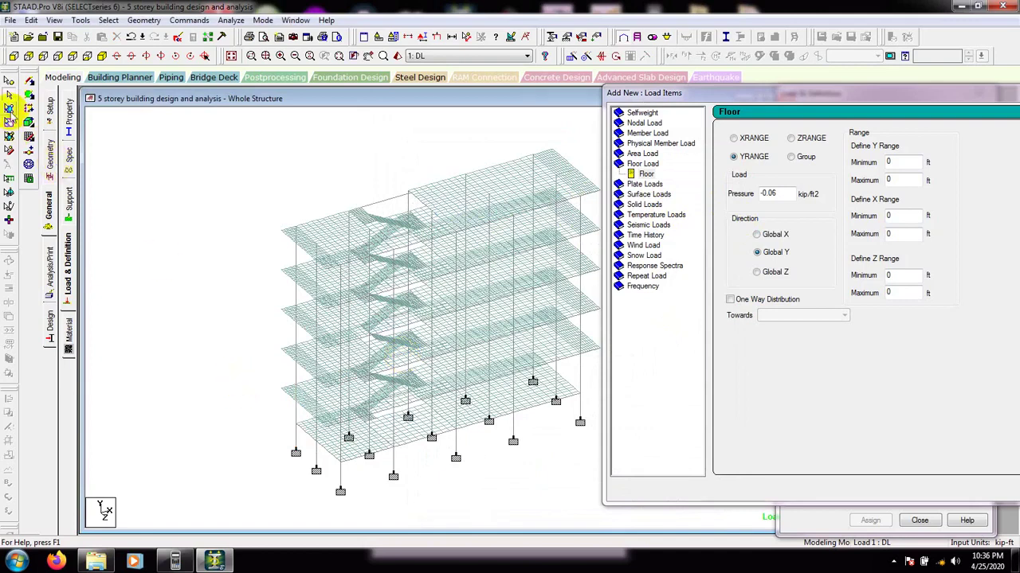
pyautogui.click(8, 82)
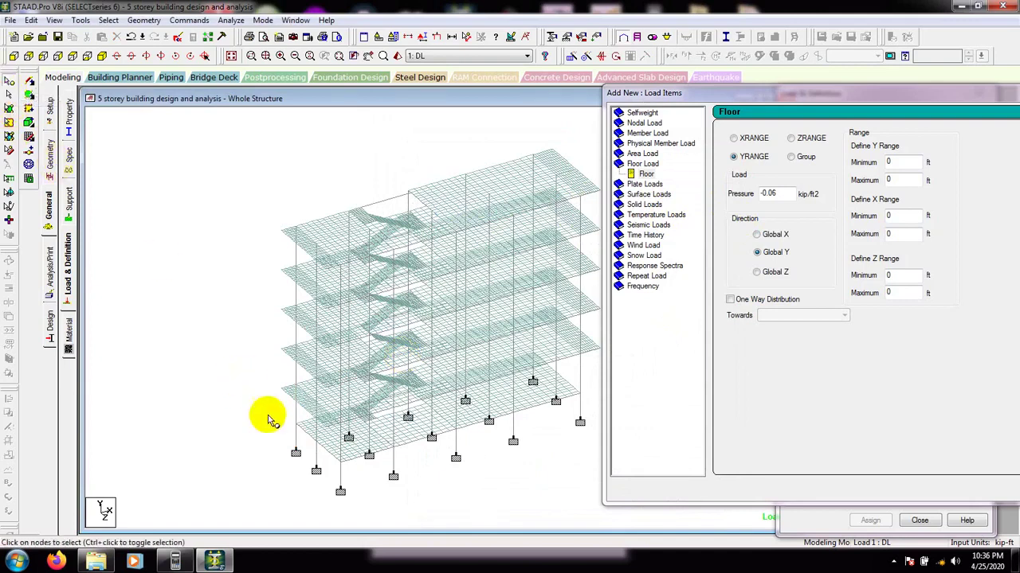
pyautogui.doubleClick(298, 429)
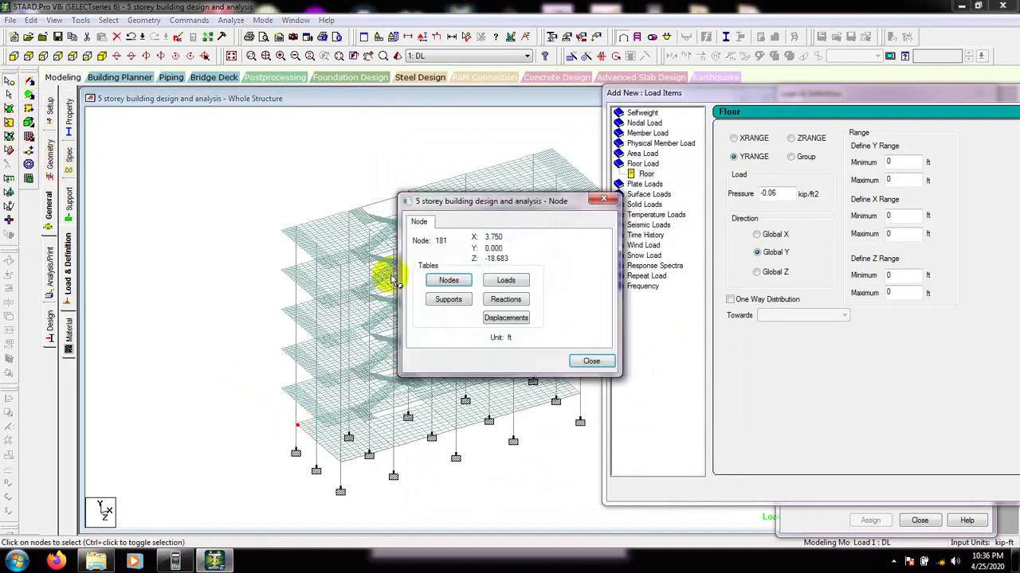
pyautogui.moveTo(489, 213); pyautogui.dragTo(170, 165)
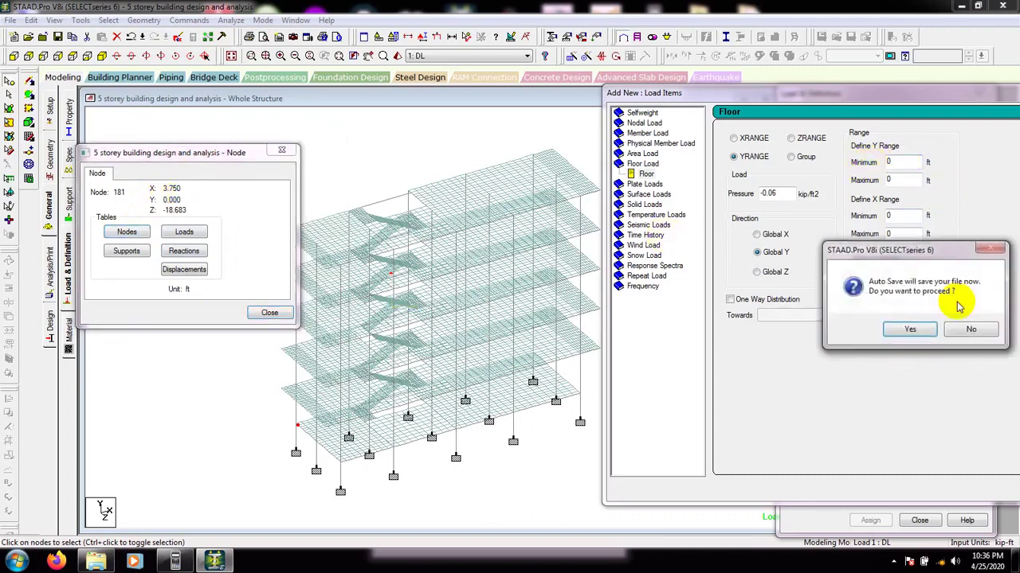
pyautogui.click(971, 329)
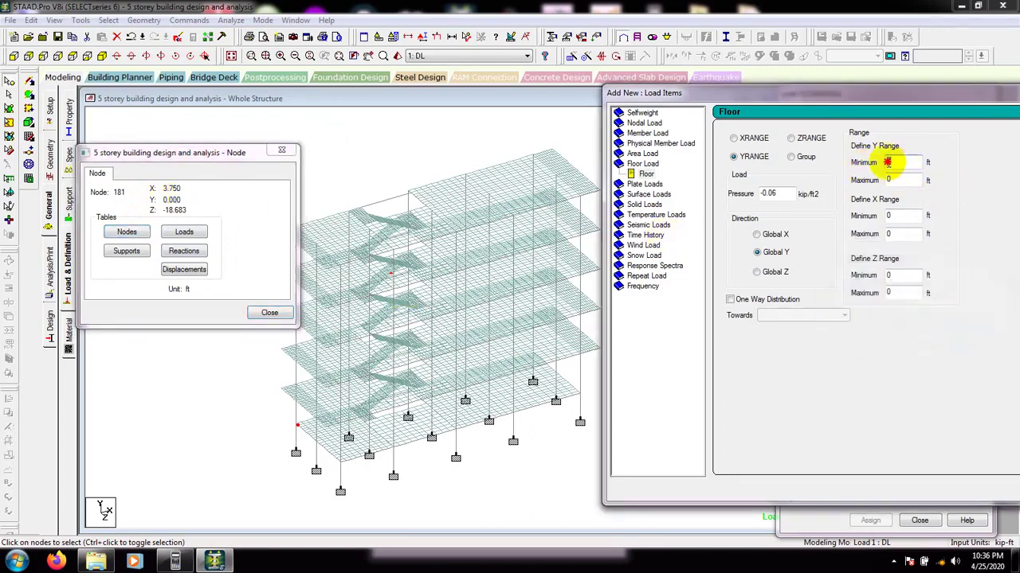
pyautogui.doubleClick(886, 165)
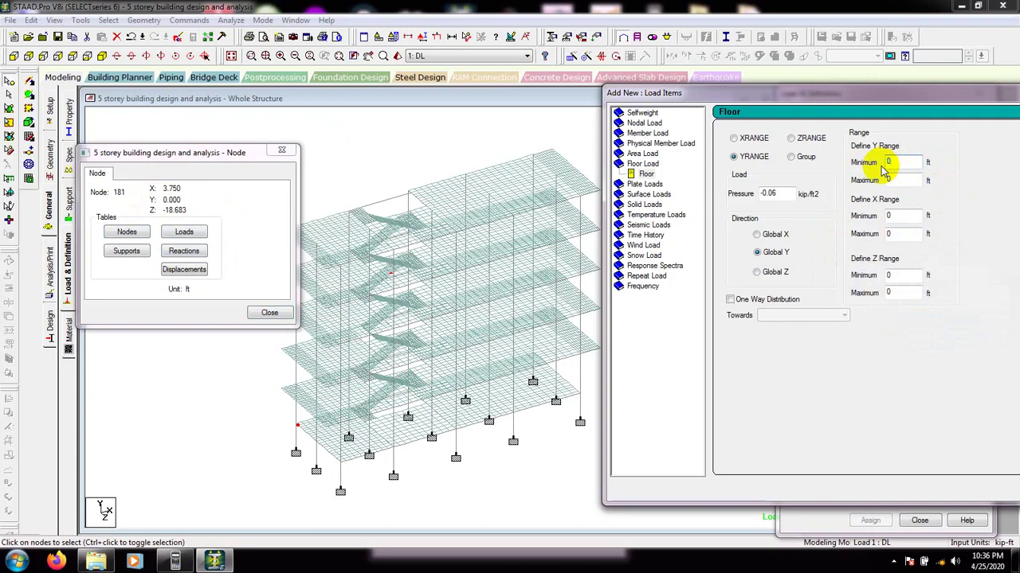
pyautogui.doubleClick(889, 180)
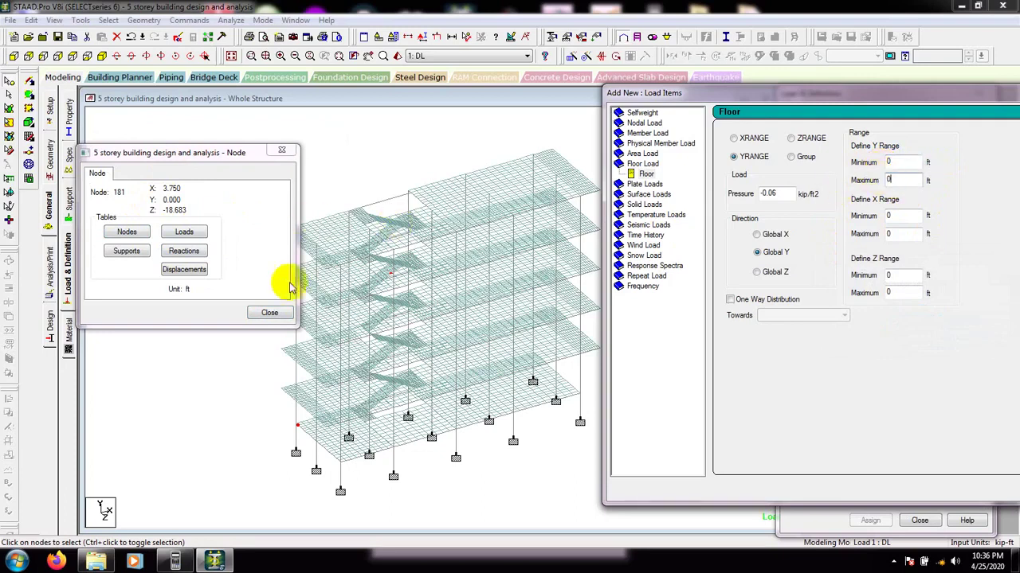
pyautogui.click(273, 311)
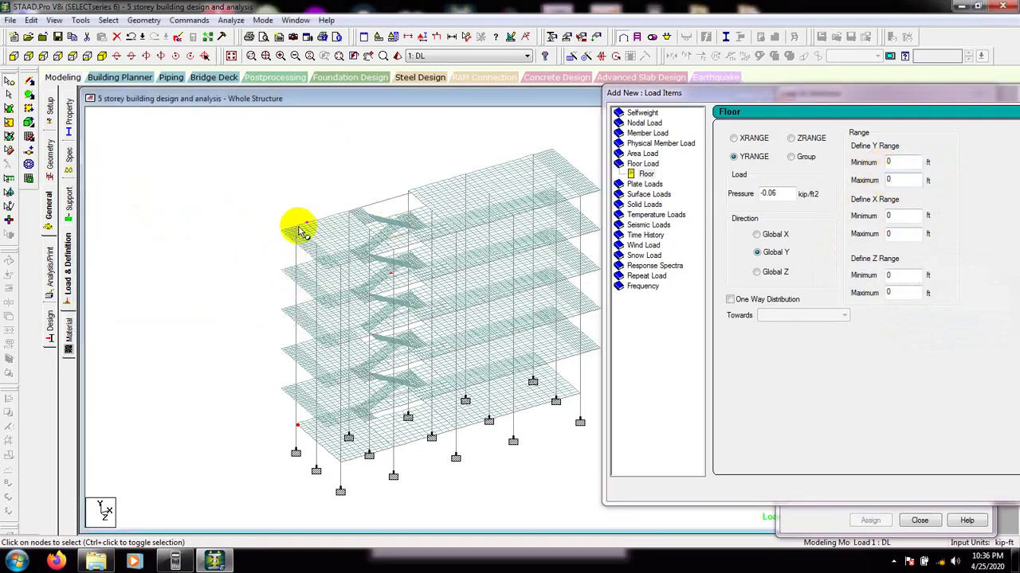
pyautogui.doubleClick(296, 229)
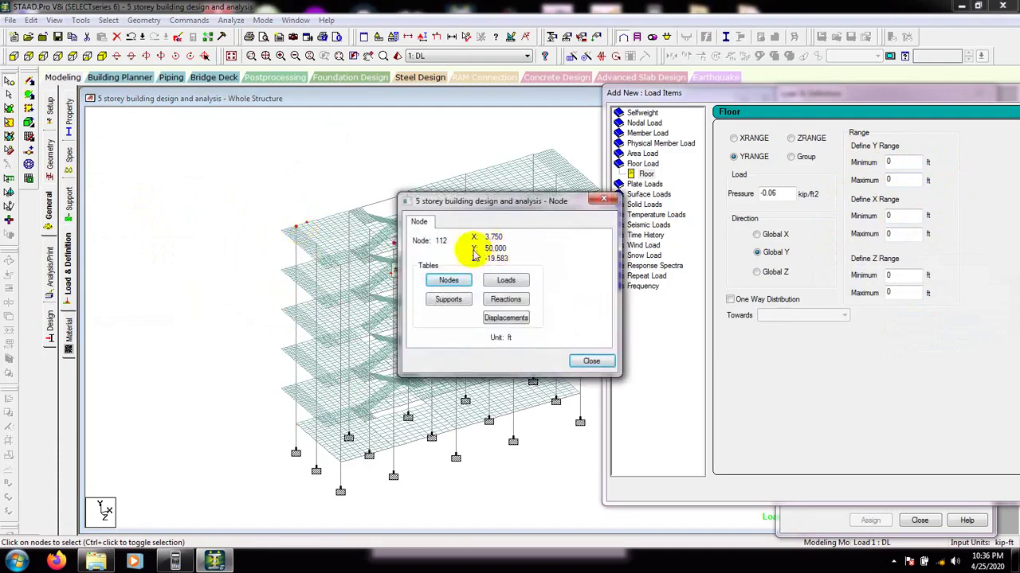
# - Set the floor load Y range to 0–50 ft, checking top-floor node coordinates for the limits
pyautogui.click(590, 361)
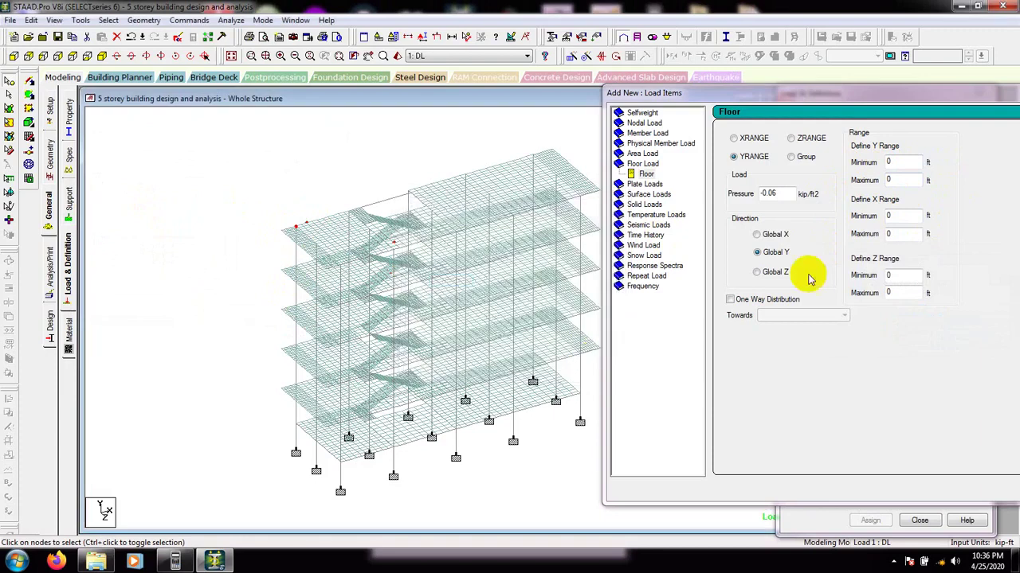
pyautogui.doubleClick(901, 179)
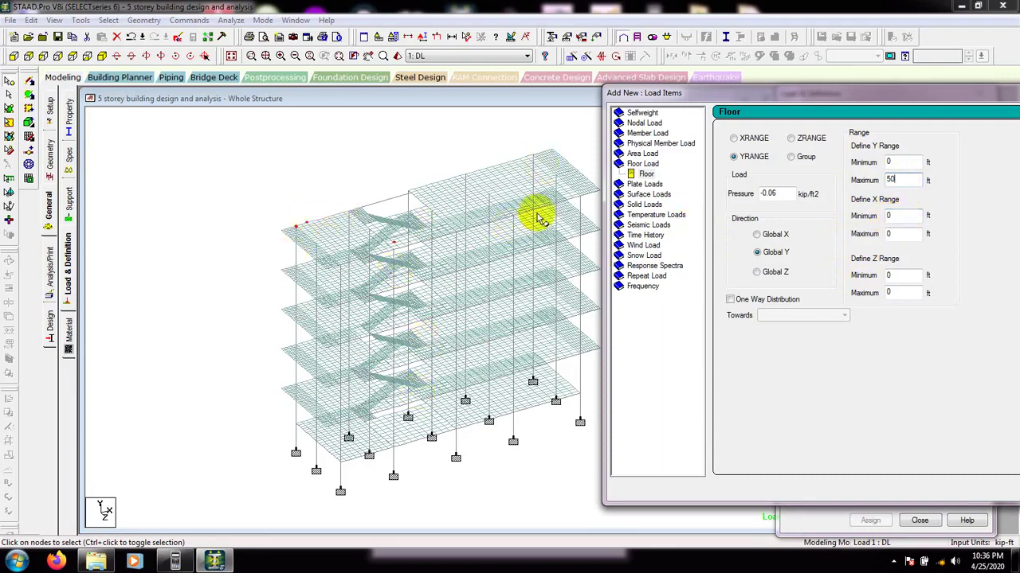
pyautogui.click(883, 215)
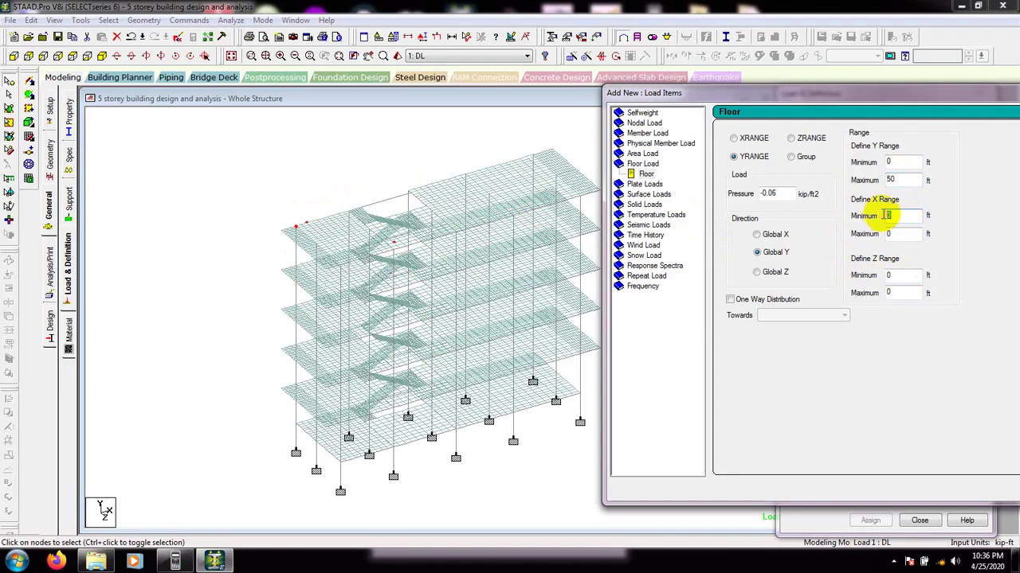
pyautogui.click(884, 234)
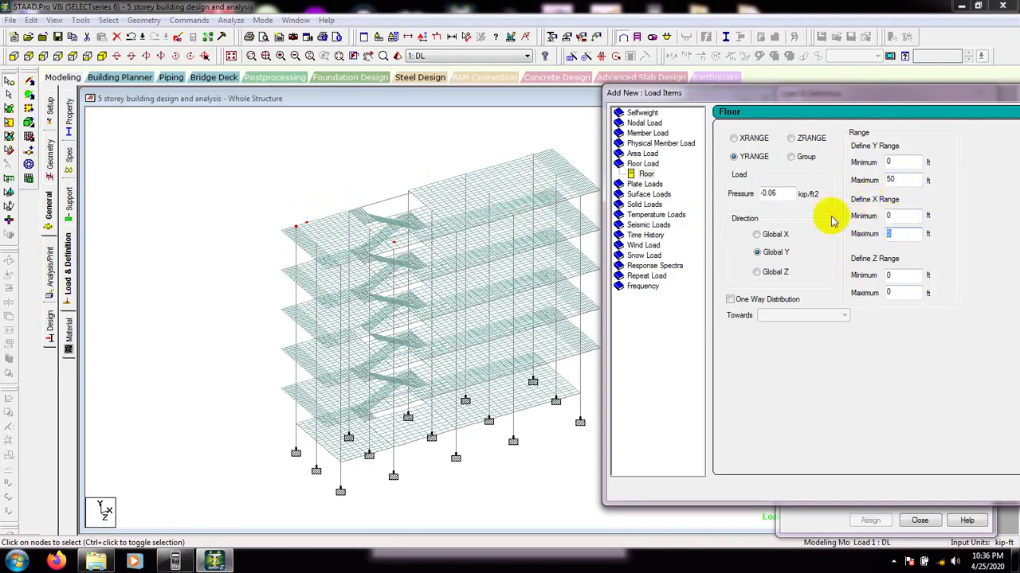
pyautogui.doubleClick(282, 233)
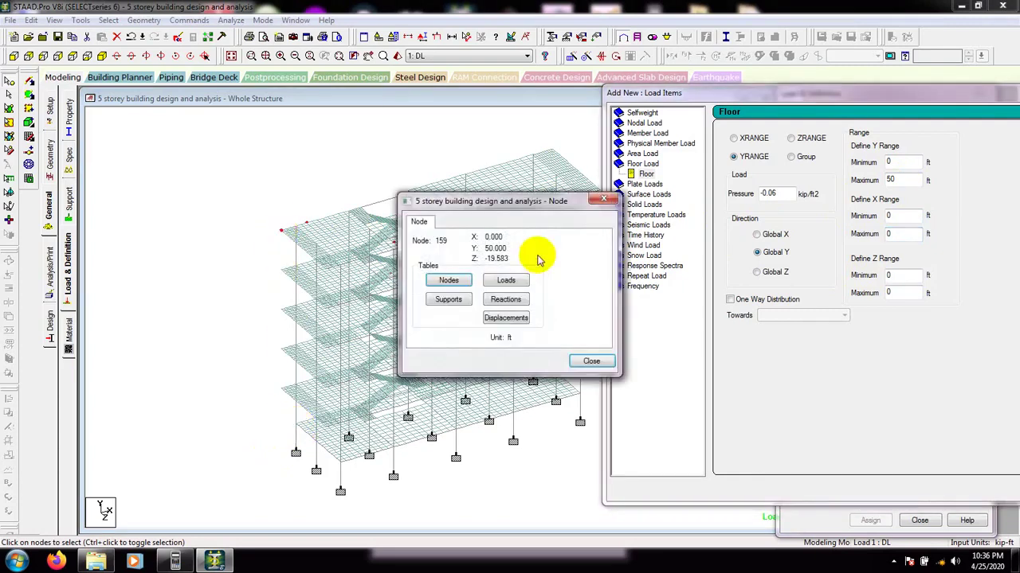
pyautogui.click(589, 362)
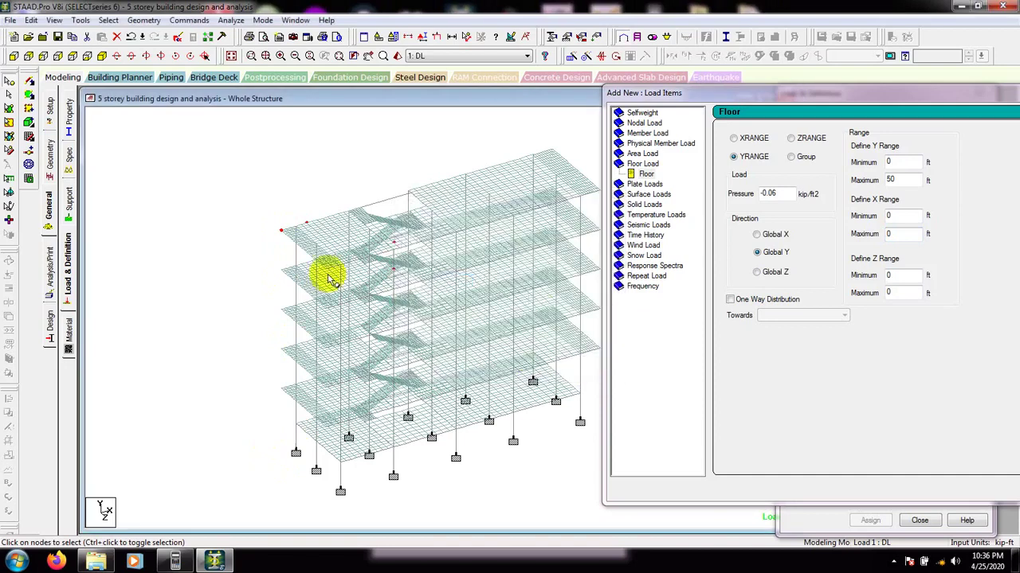
pyautogui.doubleClick(552, 150)
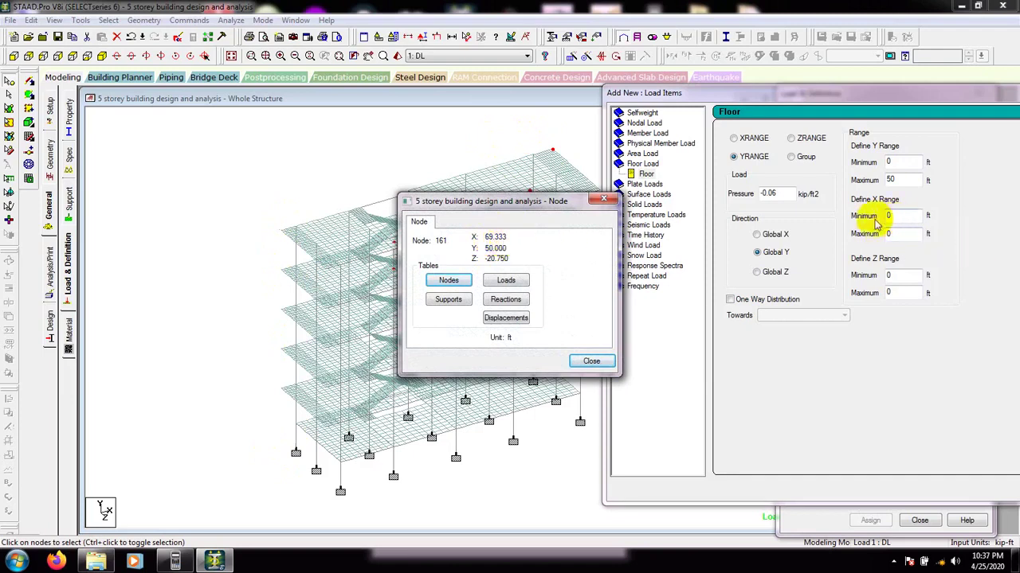
pyautogui.click(594, 360)
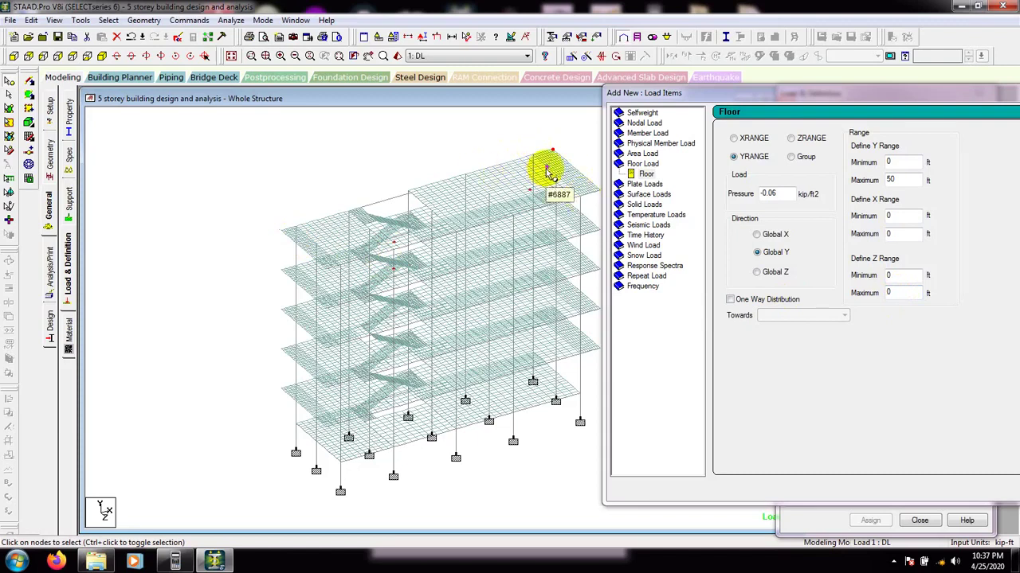
pyautogui.doubleClick(886, 163)
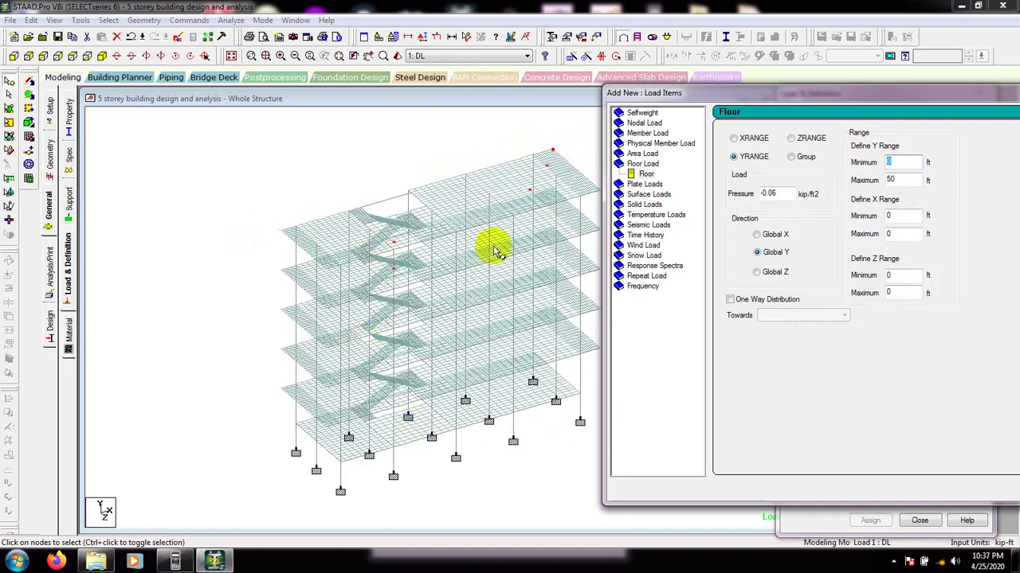
pyautogui.moveTo(915, 100); pyautogui.dragTo(701, 110)
# - Add the YRANGE 0 50 FLOAD -0.06 GY floor load to DL and display it on the model
pyautogui.click(876, 505)
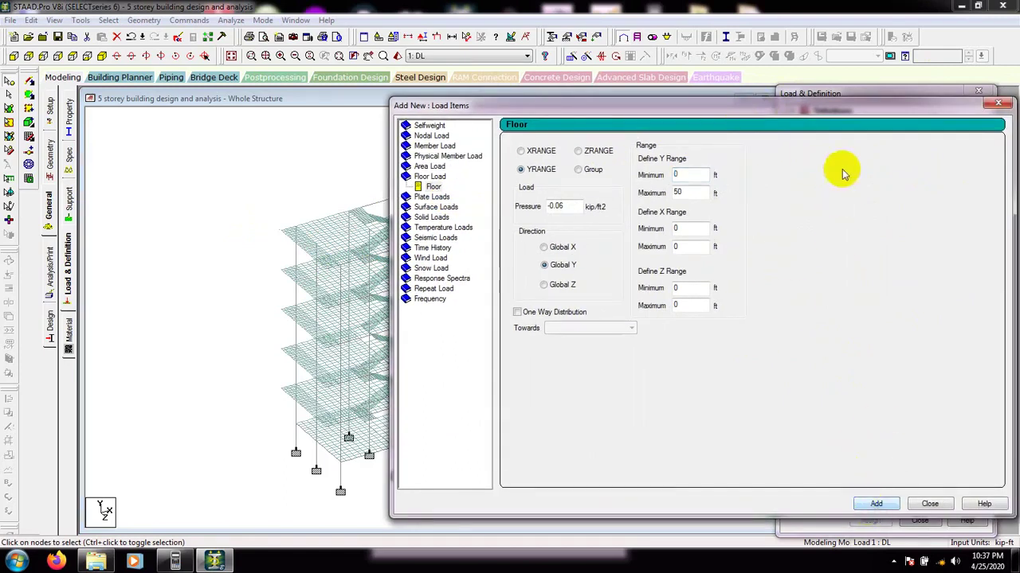
pyautogui.moveTo(853, 107); pyautogui.dragTo(590, 126)
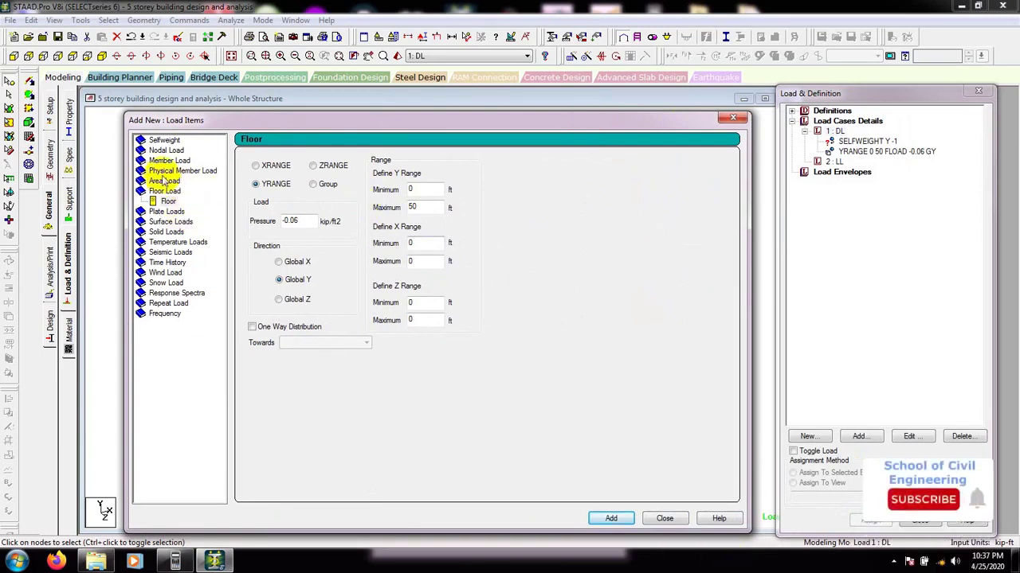
pyautogui.click(665, 520)
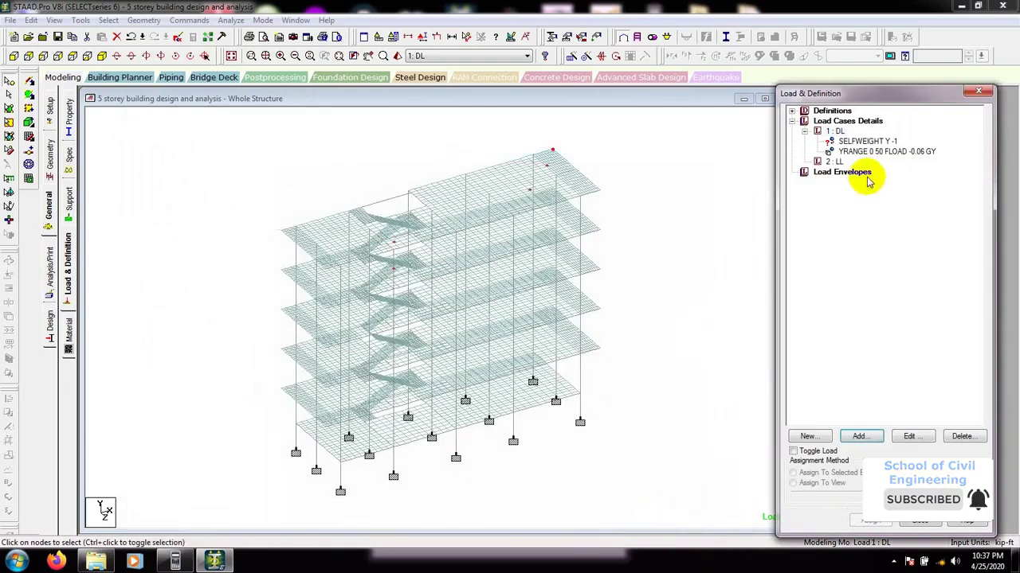
pyautogui.click(854, 152)
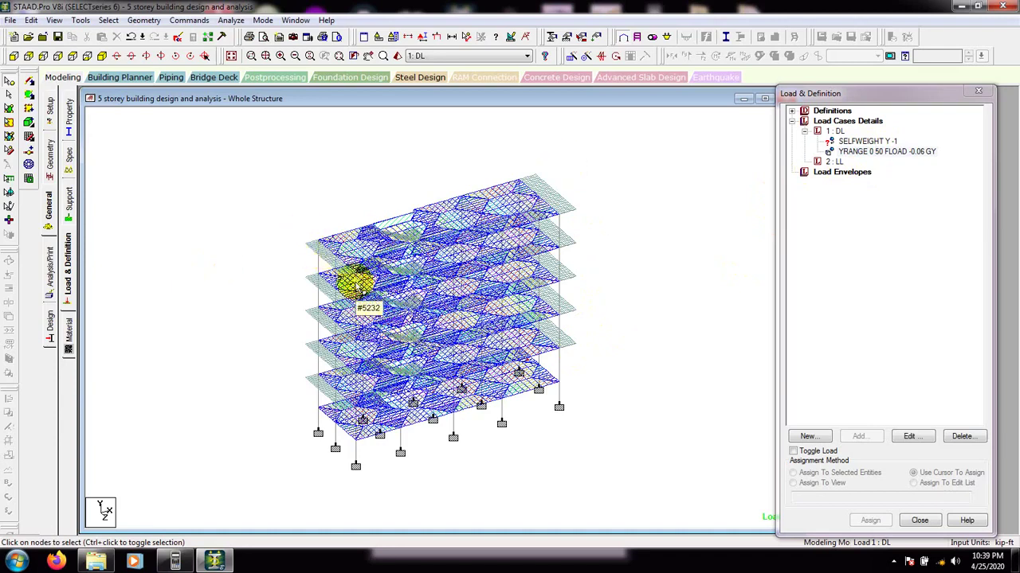
# - Edit the DL floor load, setting its X range maximum to 69.333 ft from node 161's coordinate
pyautogui.doubleClick(849, 151)
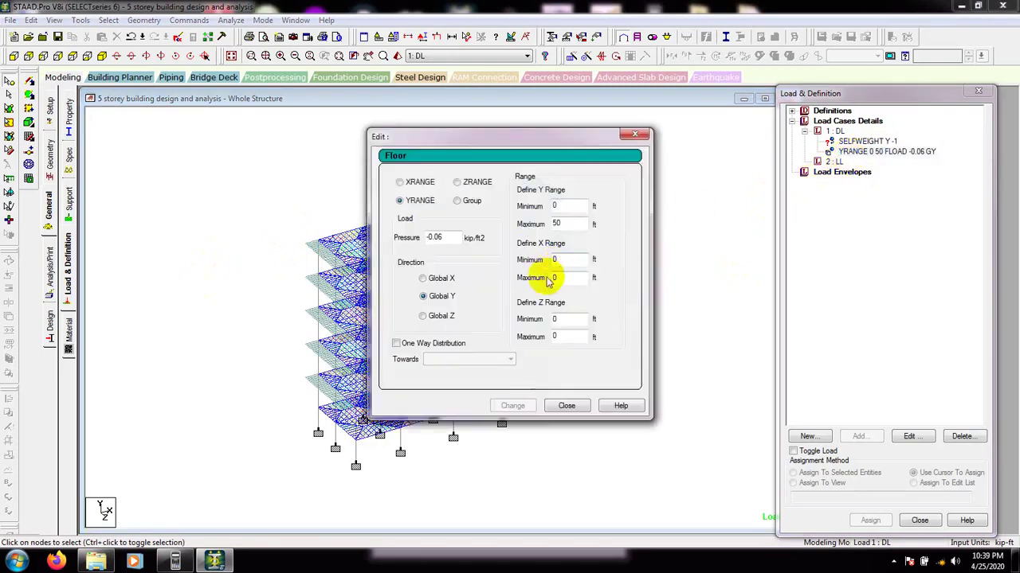
pyautogui.moveTo(500, 137); pyautogui.dragTo(744, 130)
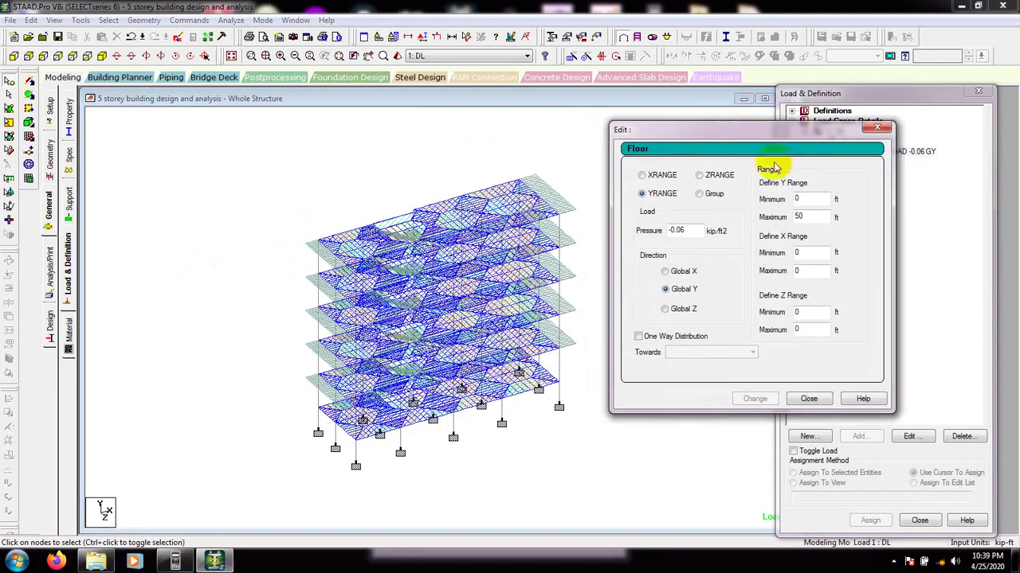
pyautogui.moveTo(821, 253); pyautogui.dragTo(771, 252)
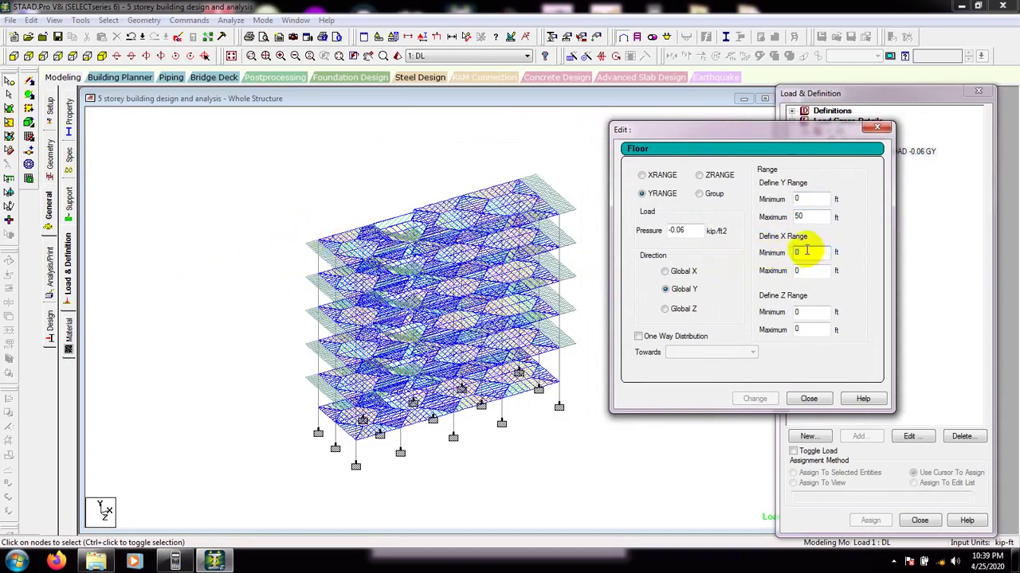
pyautogui.doubleClick(536, 177)
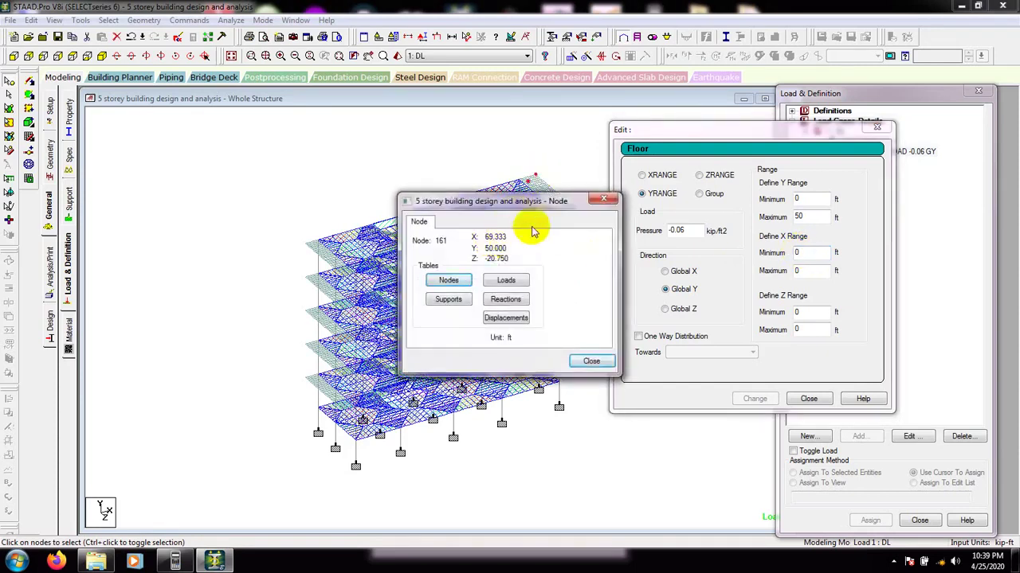
pyautogui.click(603, 199)
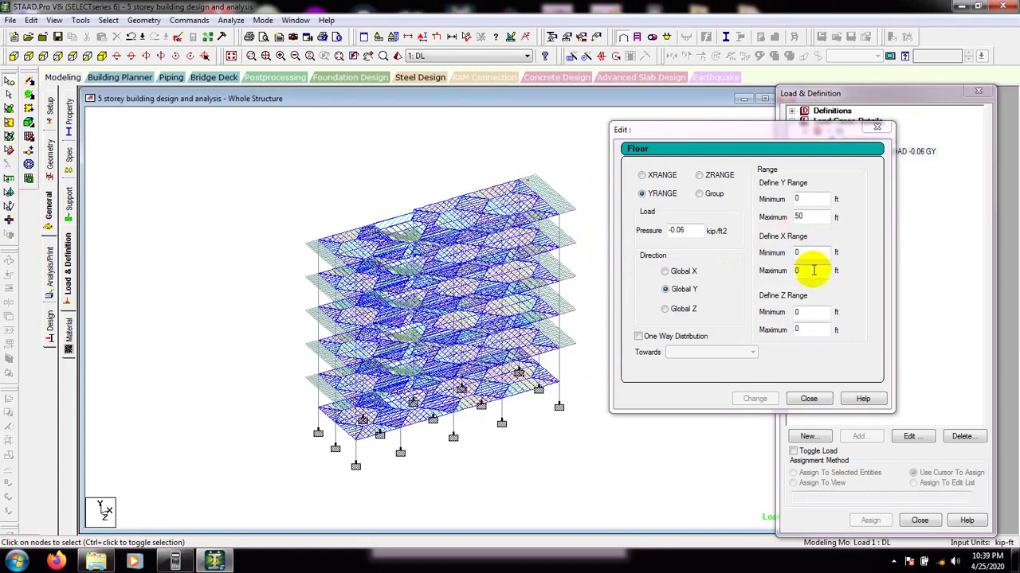
pyautogui.doubleClick(808, 271)
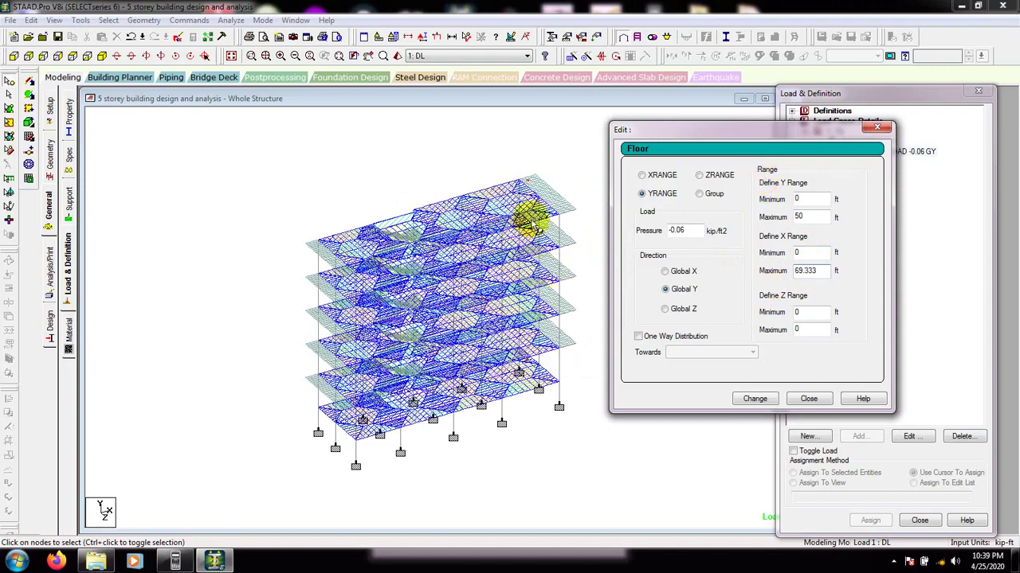
pyautogui.doubleClick(536, 176)
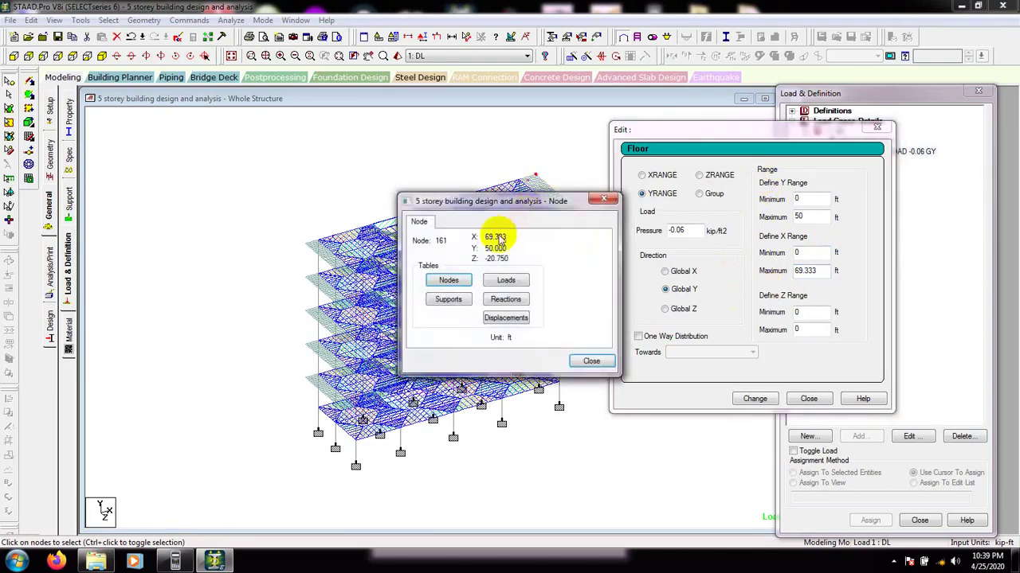
pyautogui.click(603, 201)
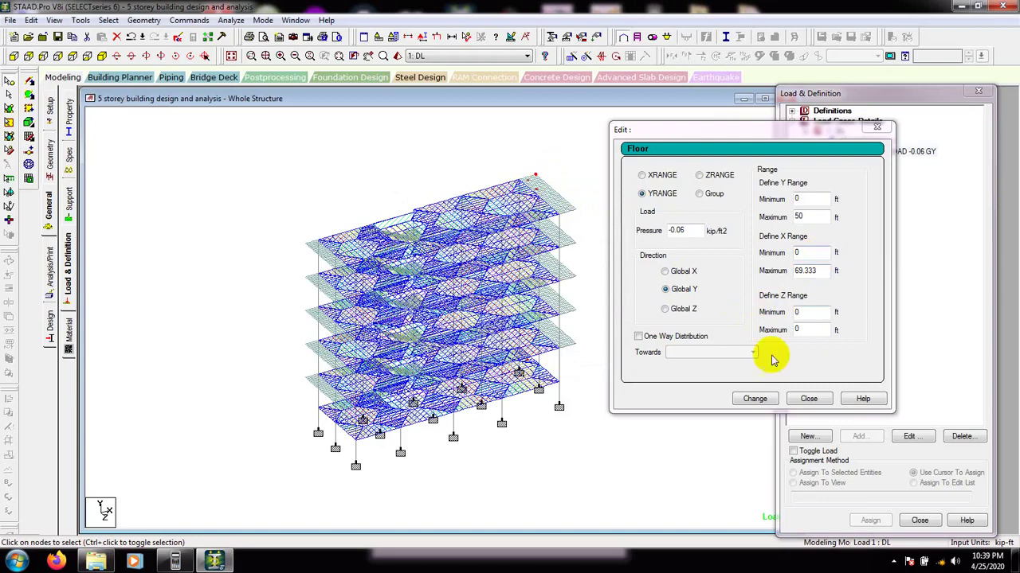
# - Apply the X range 0–69.333 ft and check the Z coordinates of corner nodes 154 and 161
pyautogui.click(755, 399)
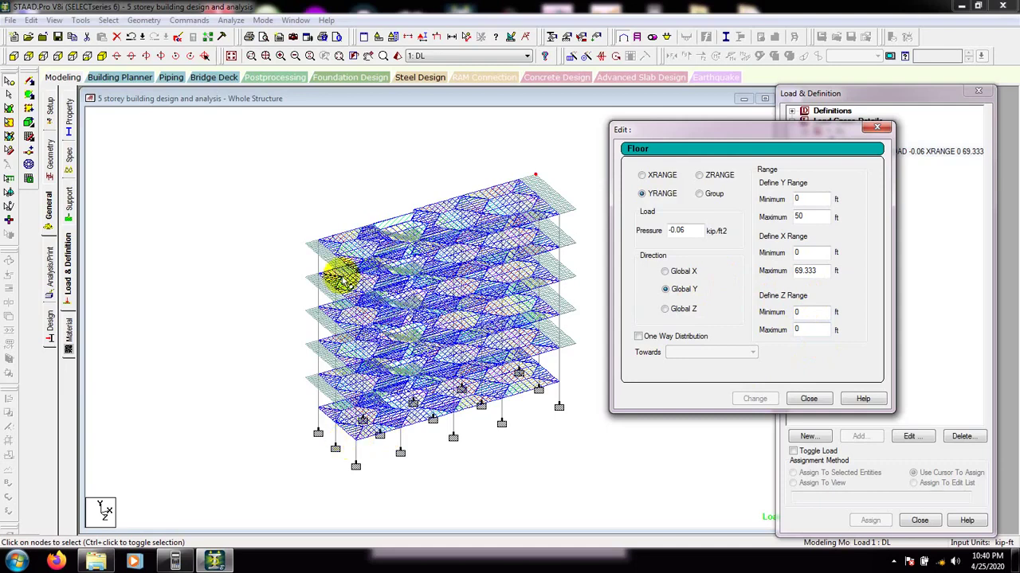
pyautogui.doubleClick(575, 211)
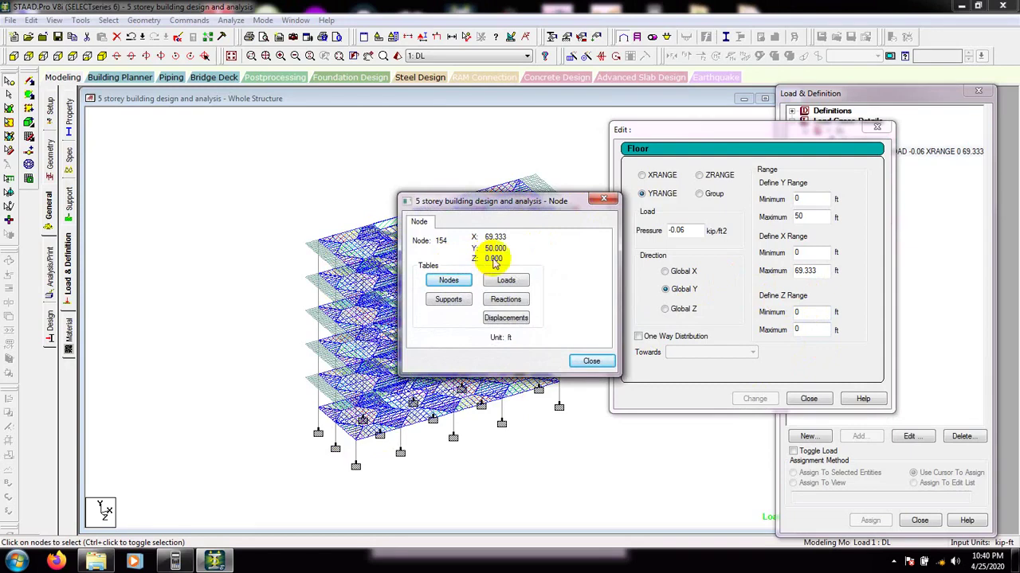
pyautogui.click(603, 199)
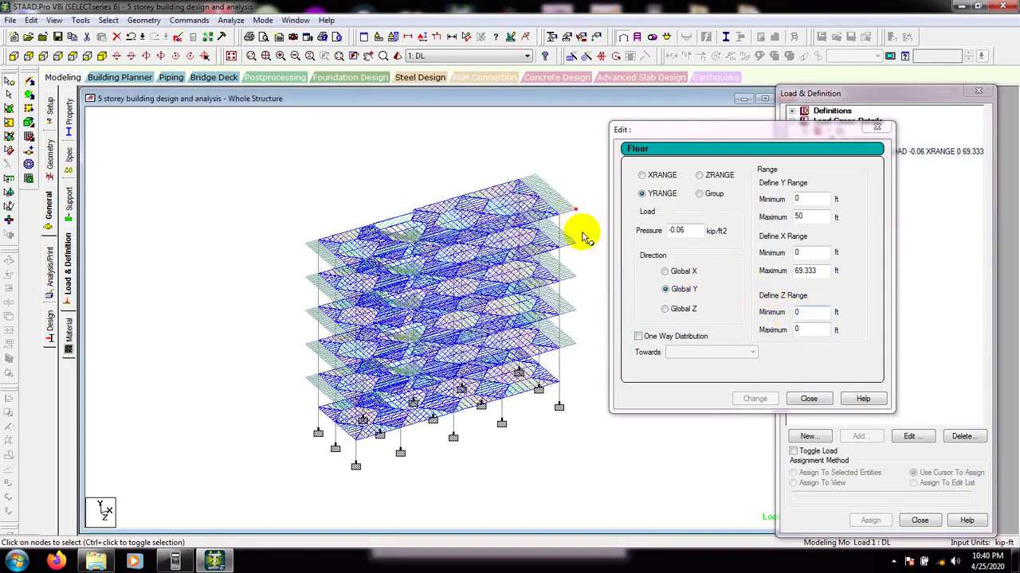
pyautogui.doubleClick(537, 180)
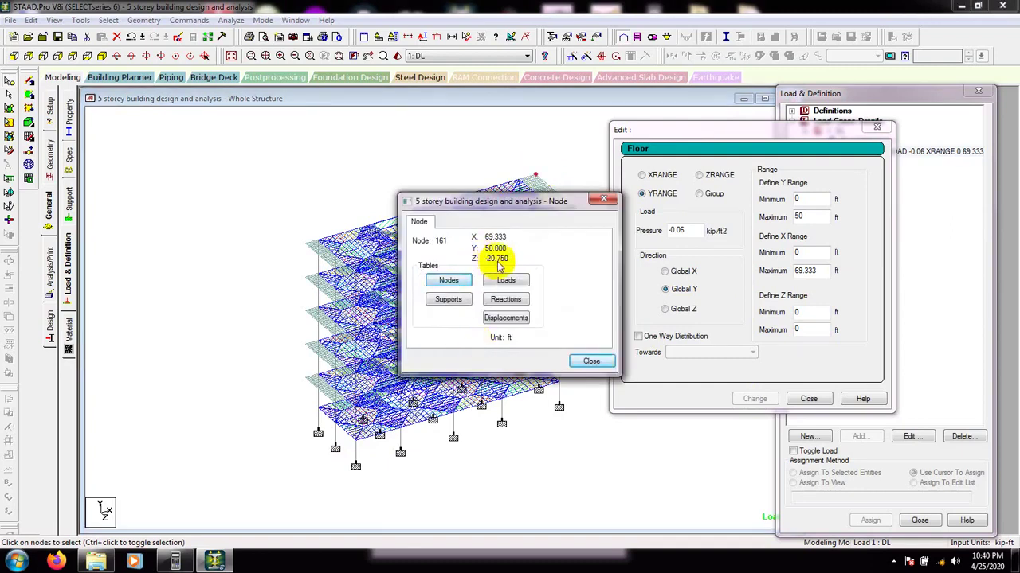
pyautogui.moveTo(509, 201); pyautogui.dragTo(323, 198)
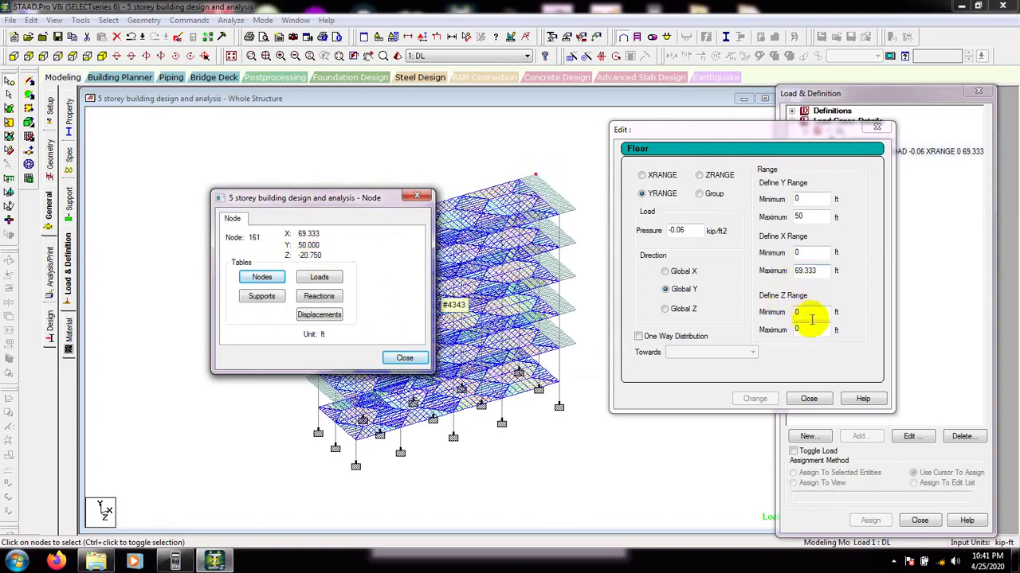
# - Set the Z range maximum to -20.75 ft, decline Auto Save, and apply, which triggers a floor load generation warning
pyautogui.moveTo(808, 328); pyautogui.dragTo(777, 328)
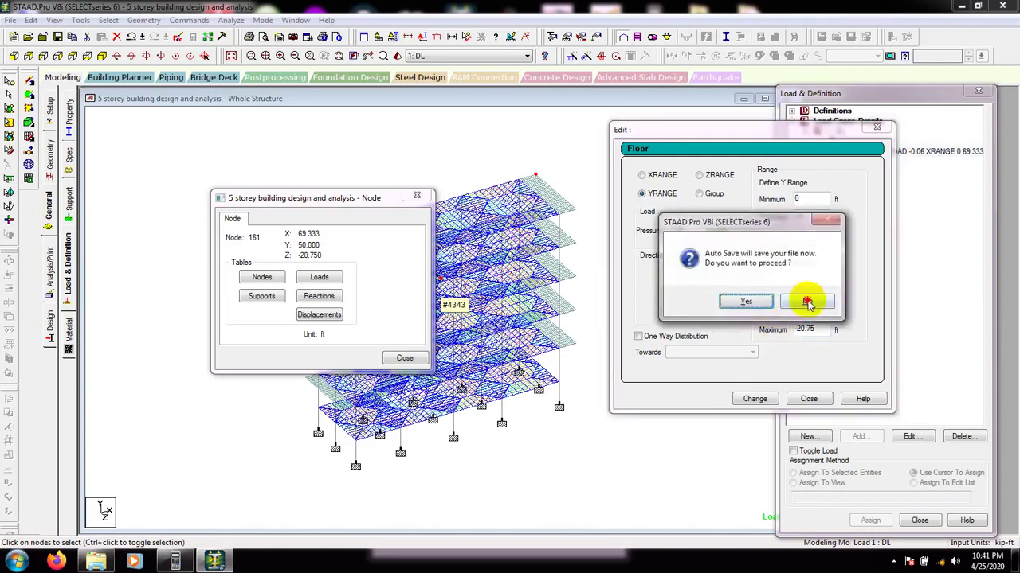
pyautogui.click(809, 300)
pyautogui.click(398, 357)
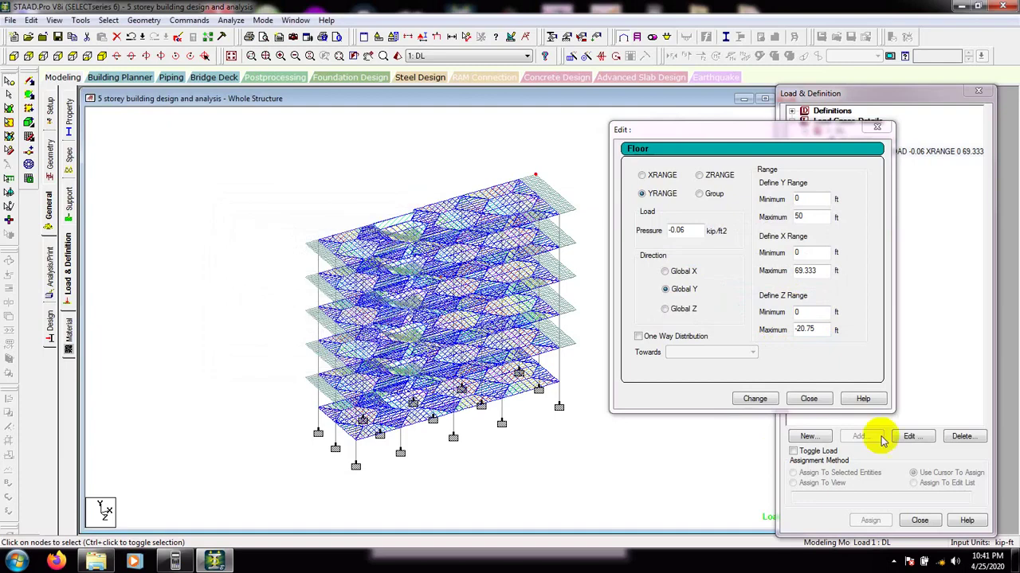
pyautogui.click(754, 401)
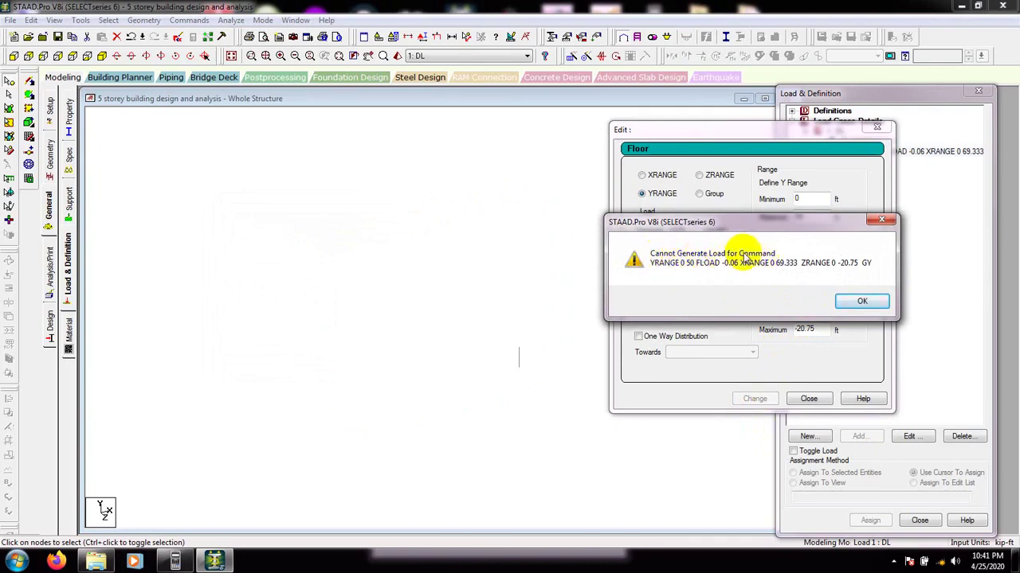
# - Dismiss the load generation warning and check the coordinates of corner nodes 154 and 161
pyautogui.click(860, 302)
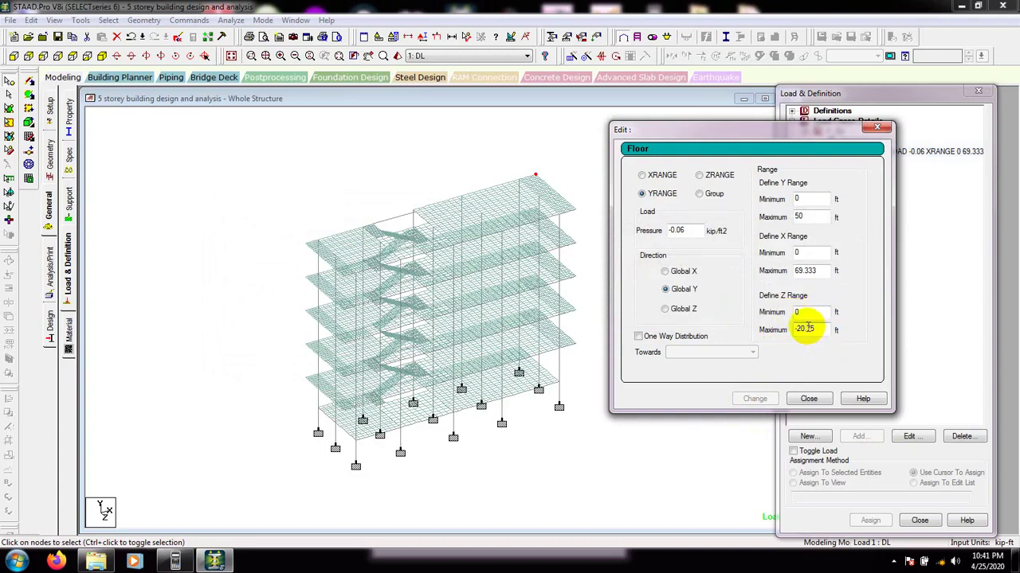
pyautogui.click(577, 210)
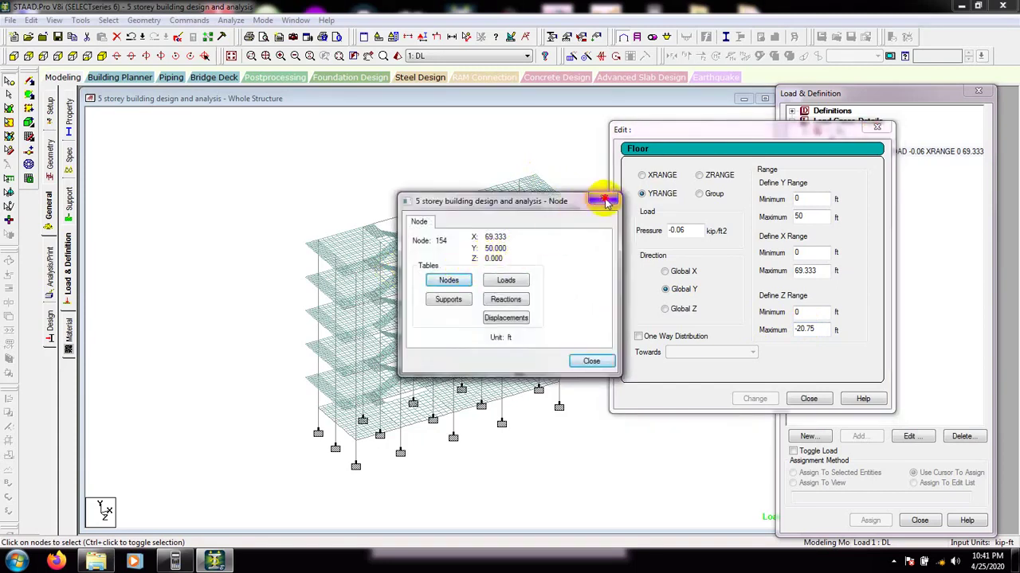
pyautogui.click(604, 200)
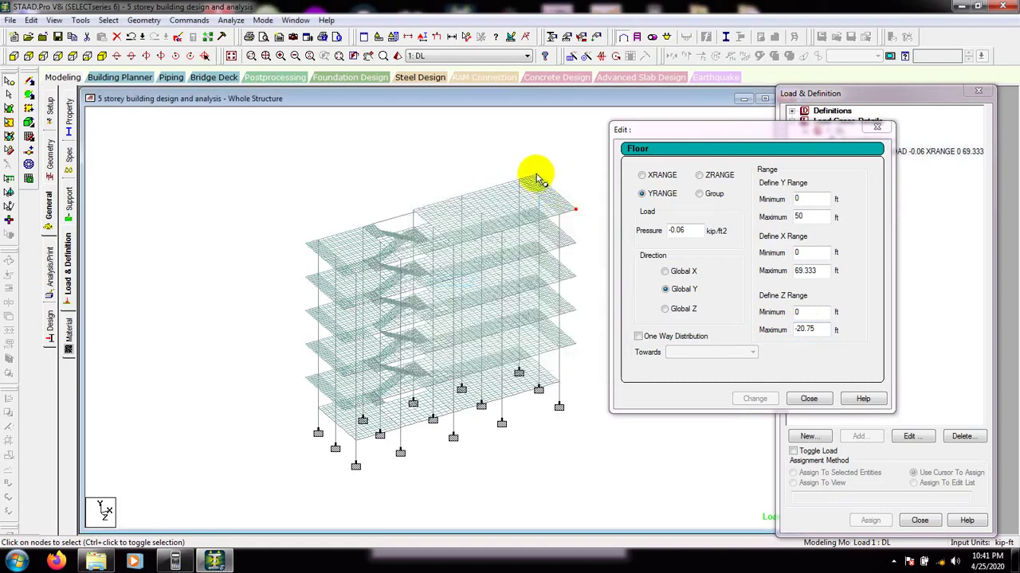
pyautogui.doubleClick(536, 176)
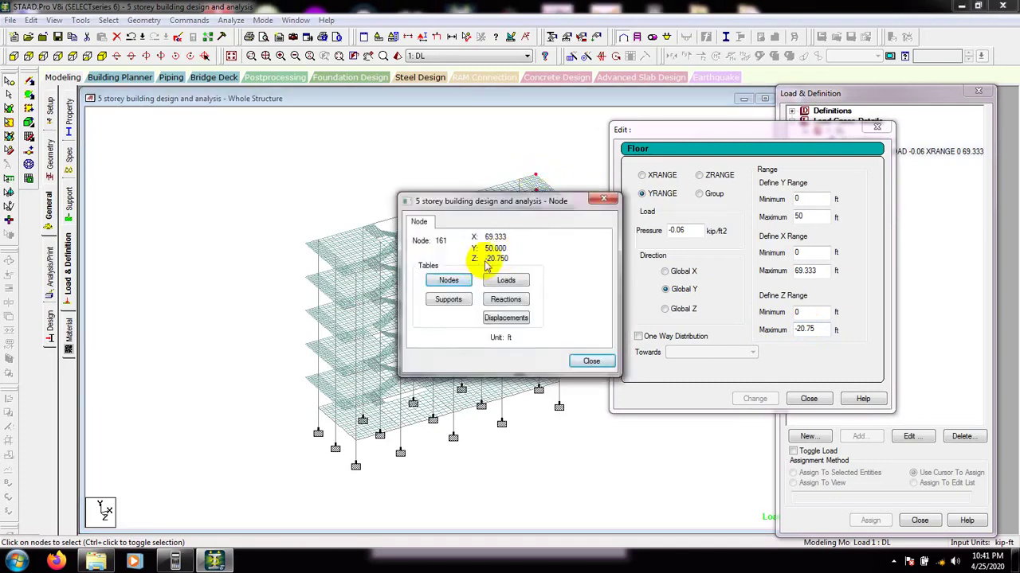
pyautogui.click(594, 361)
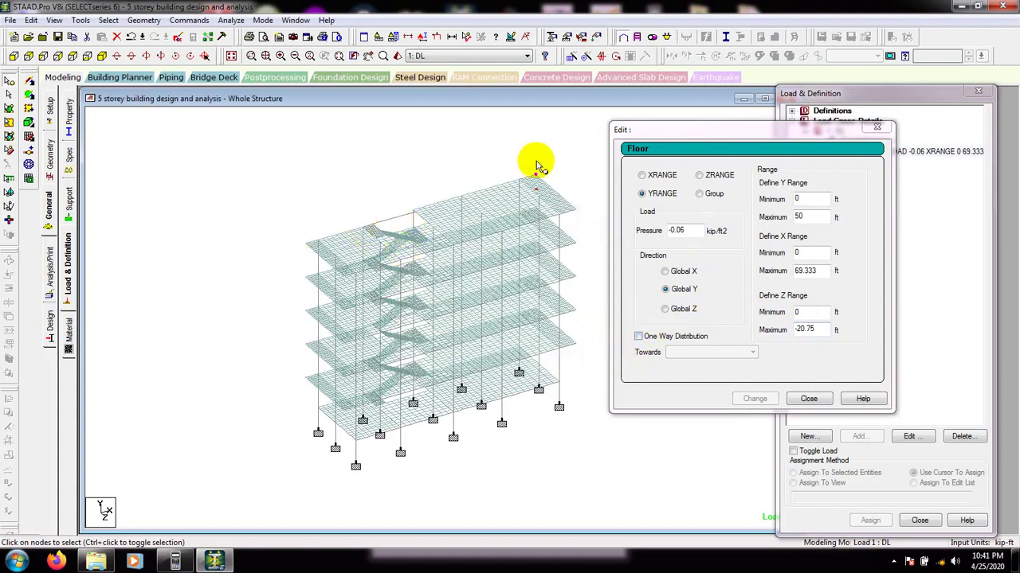
# - Set the floor load's X-range and Z-range maxima to 0, keeping Y 0–50 ft, and apply the change
pyautogui.moveTo(495, 456); pyautogui.dragTo(470, 450, button='middle')
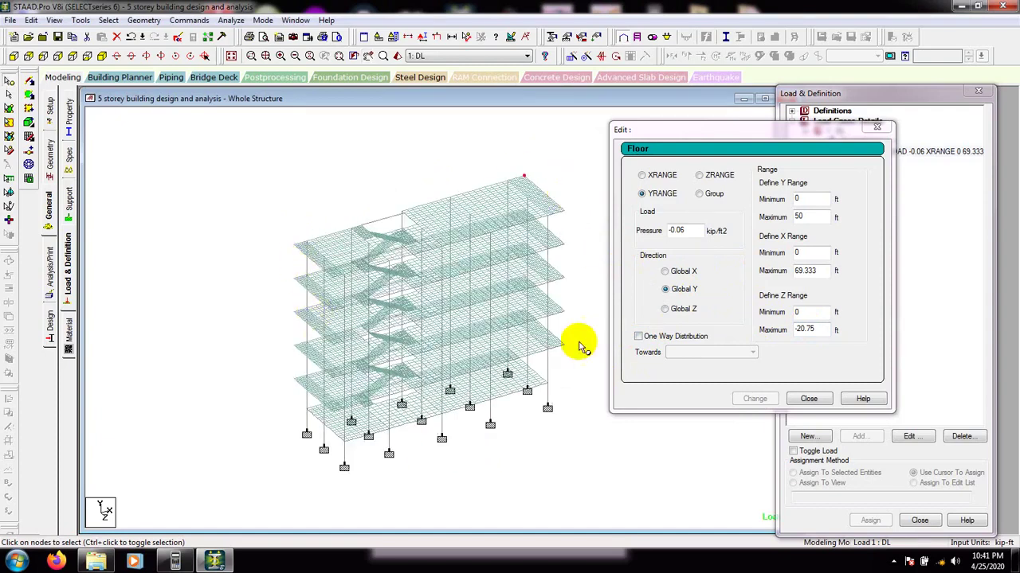
pyautogui.moveTo(562, 403); pyautogui.dragTo(546, 416, button='middle')
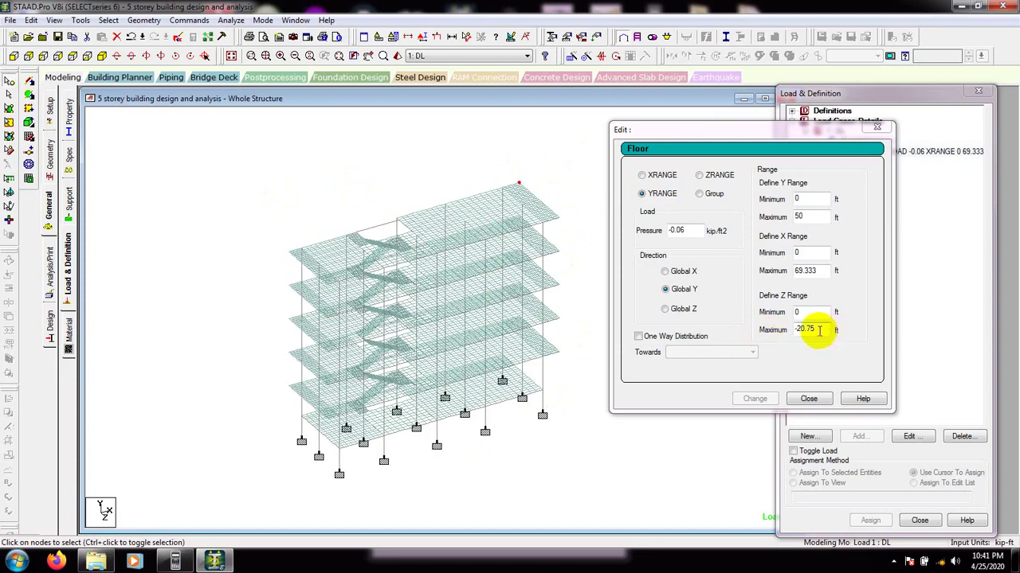
pyautogui.moveTo(818, 331); pyautogui.dragTo(761, 334)
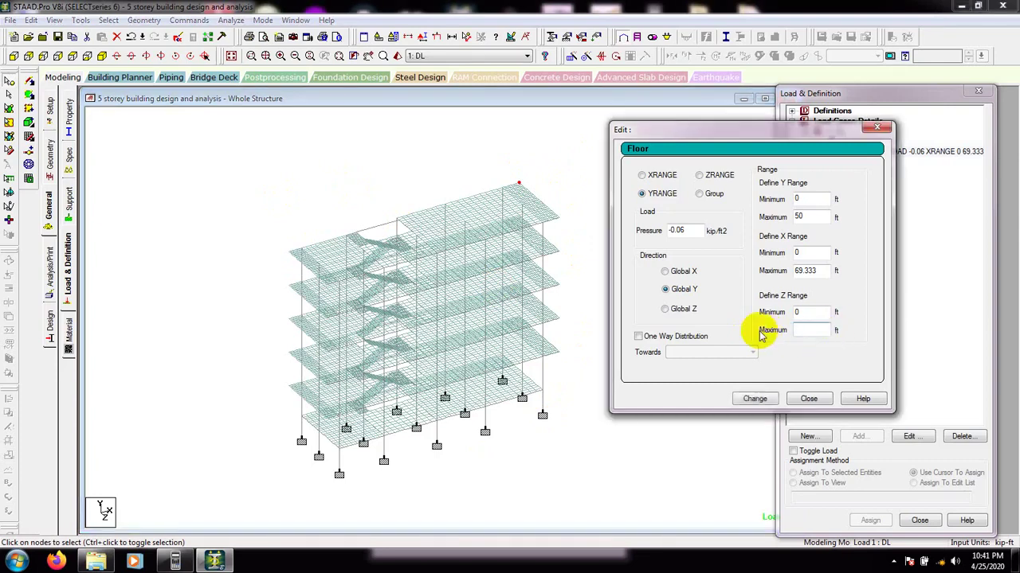
pyautogui.moveTo(818, 271); pyautogui.dragTo(761, 269)
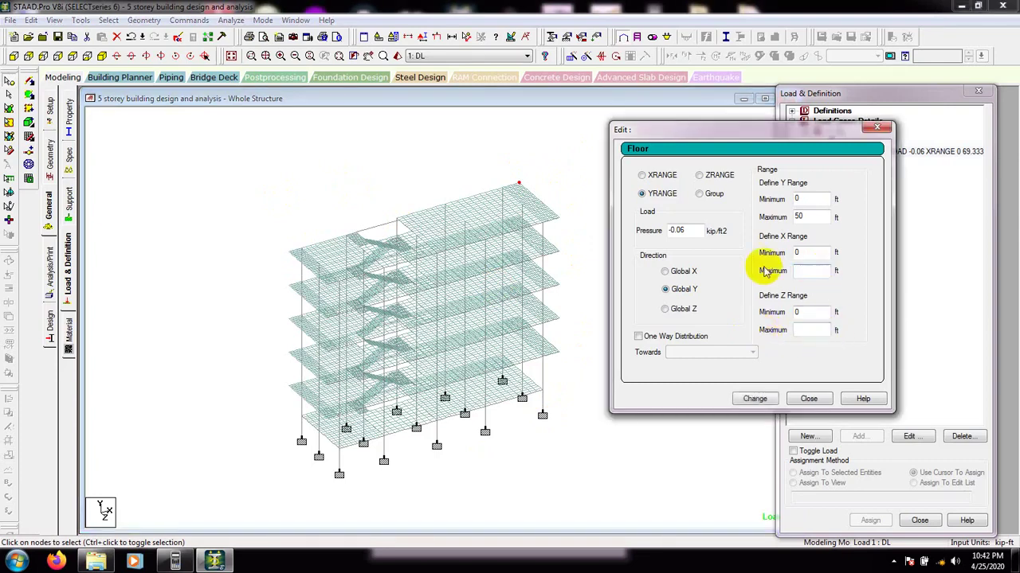
pyautogui.write('0')
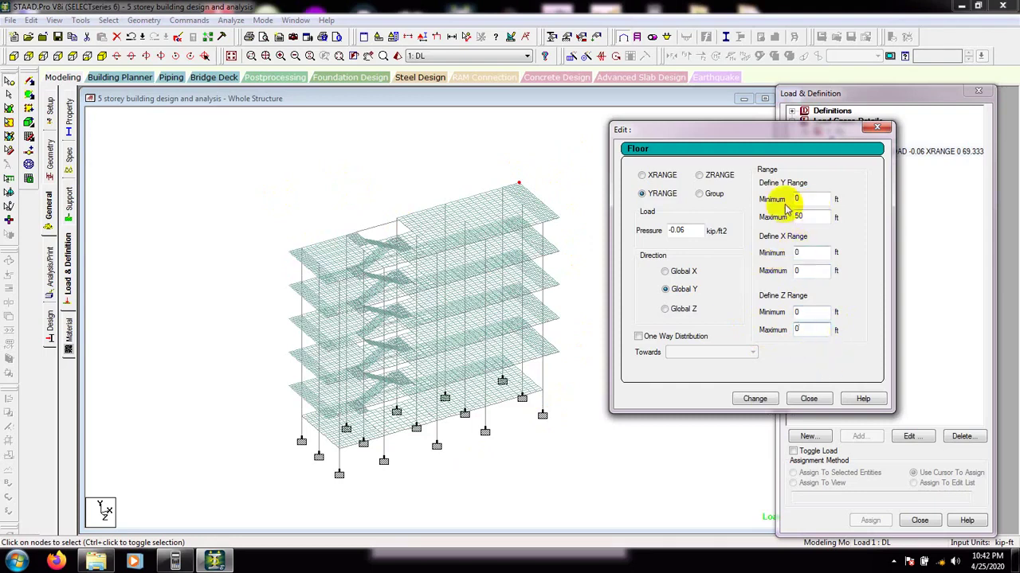
pyautogui.click(754, 399)
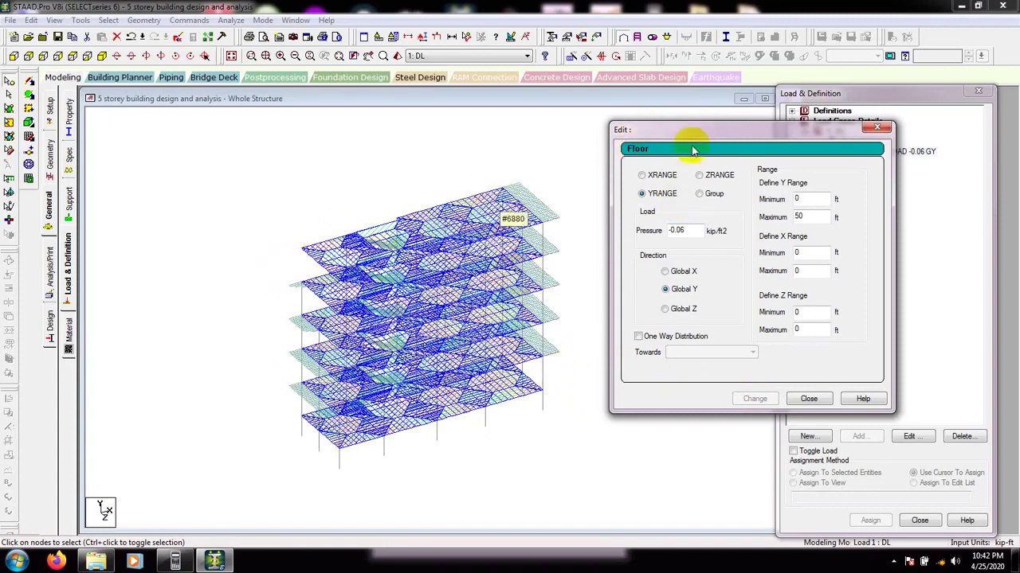
# - Close the floor load editor, select SELFWEIGHT Y -1, and return to the Geometry page
pyautogui.click(810, 401)
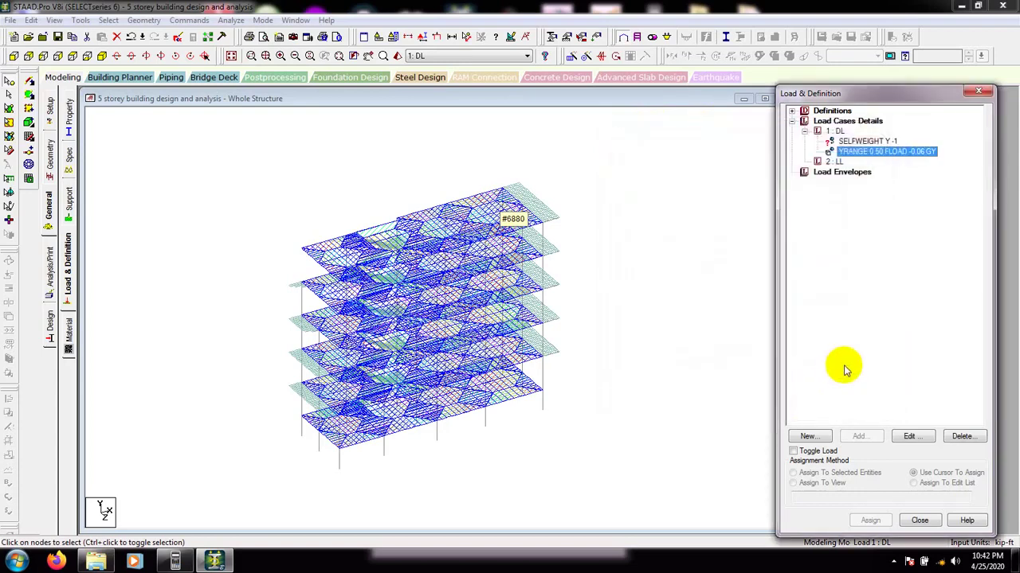
pyautogui.click(861, 142)
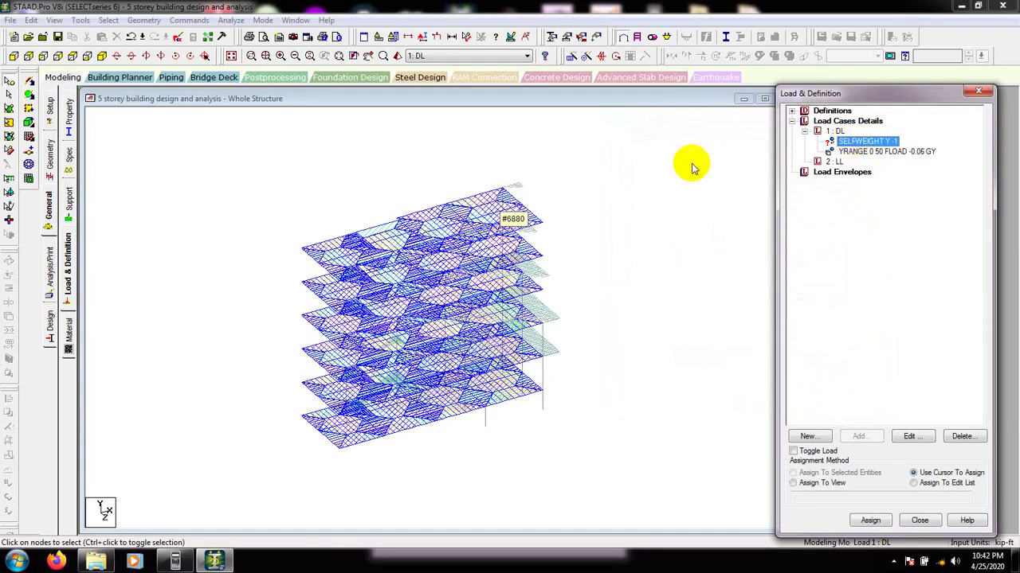
pyautogui.click(50, 164)
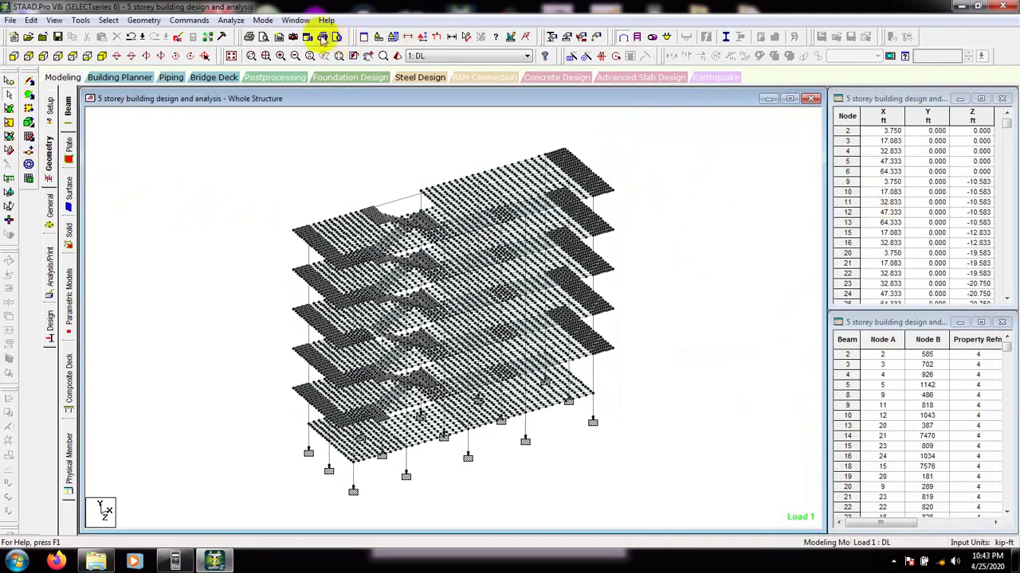
# - Assign the 1 : DL case's SELFWEIGHT Y -1 load to the whole structure in view, then clear the selection
pyautogui.click(593, 44)
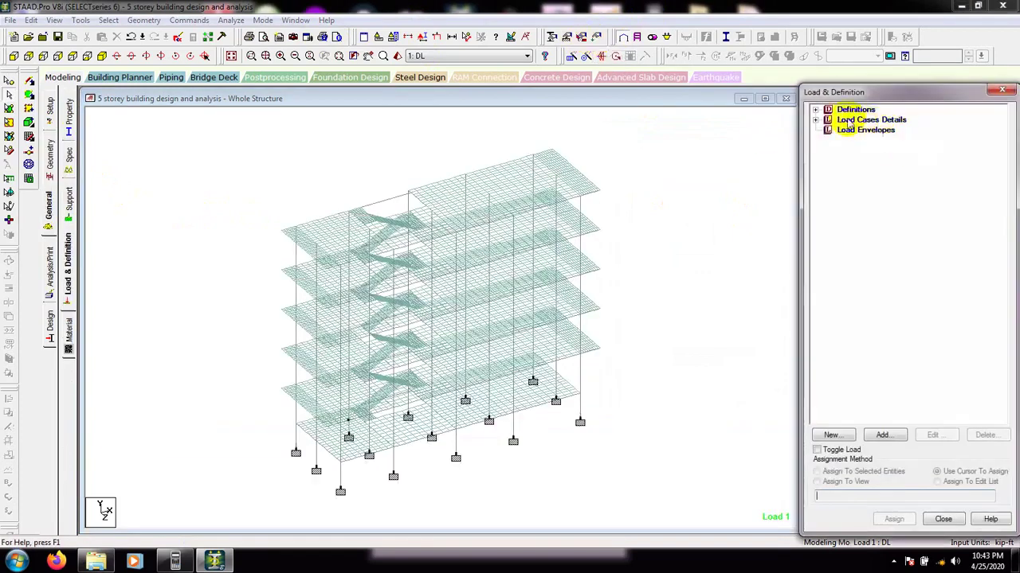
pyautogui.click(815, 120)
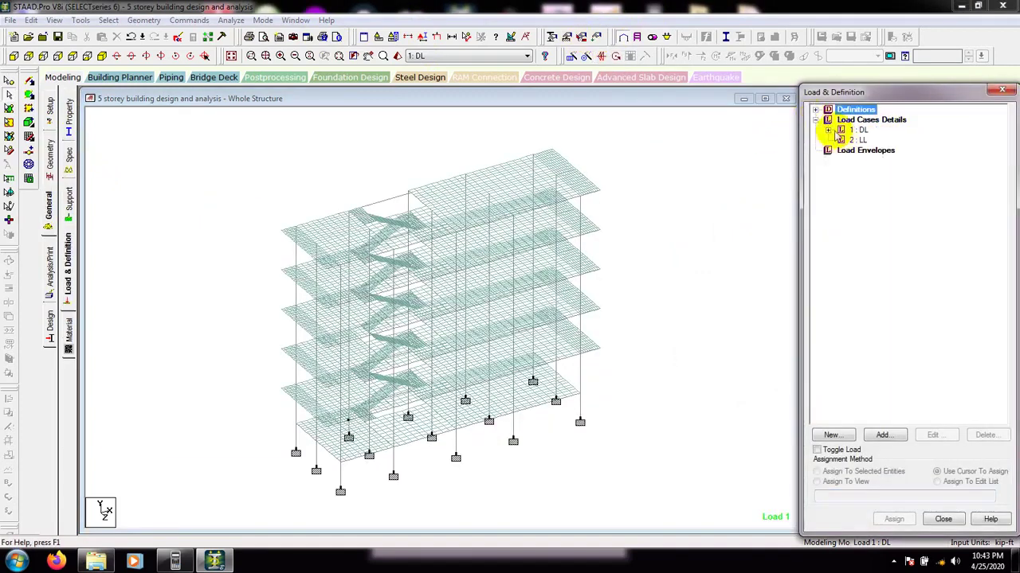
pyautogui.click(829, 130)
pyautogui.click(882, 140)
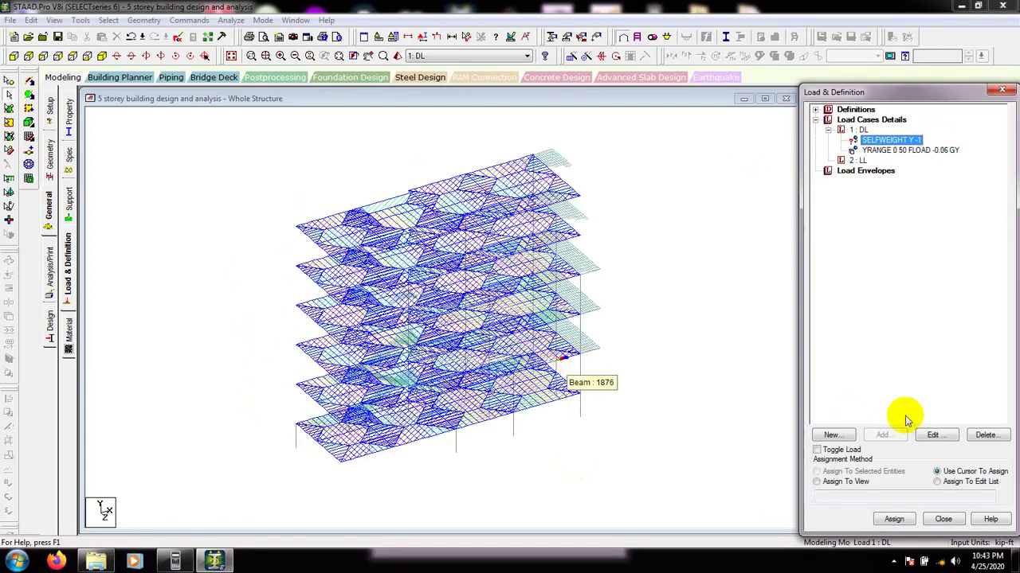
pyautogui.click(821, 482)
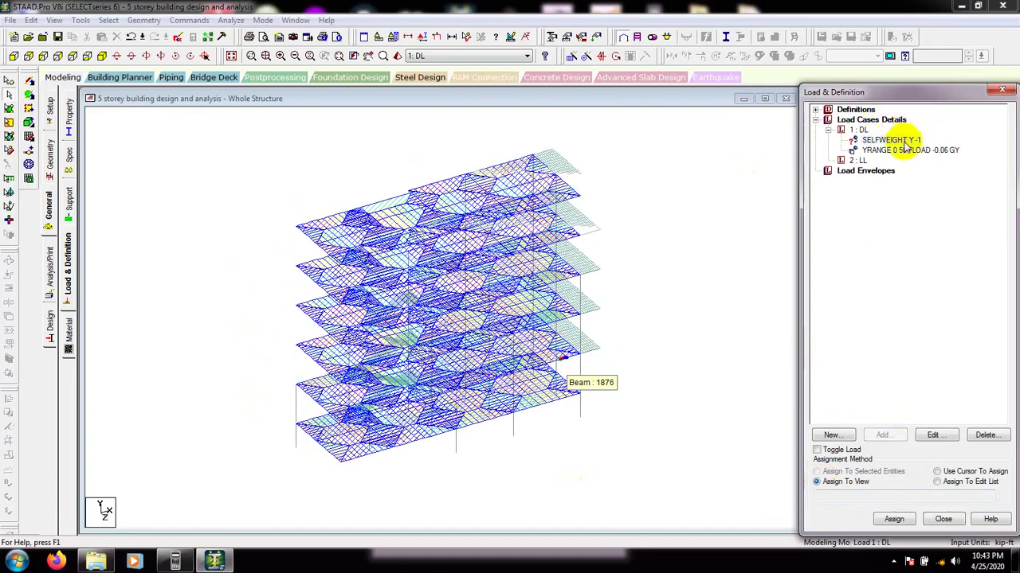
pyautogui.click(868, 140)
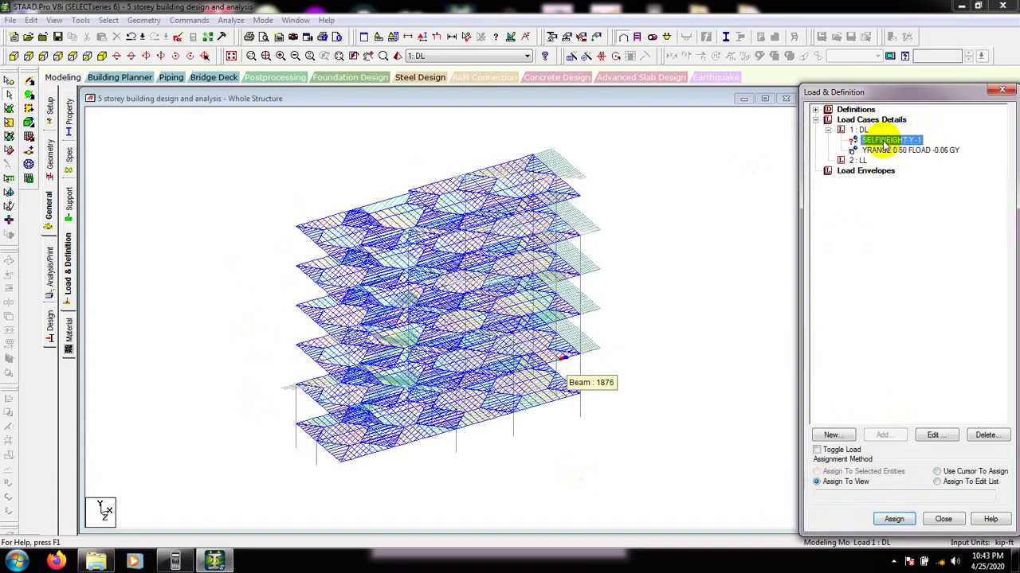
pyautogui.click(815, 482)
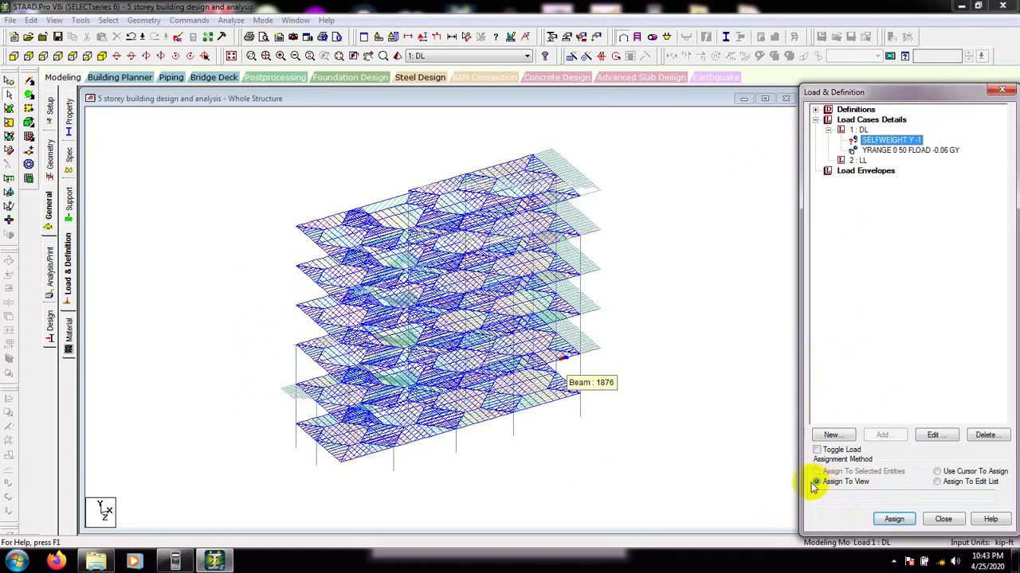
pyautogui.click(893, 519)
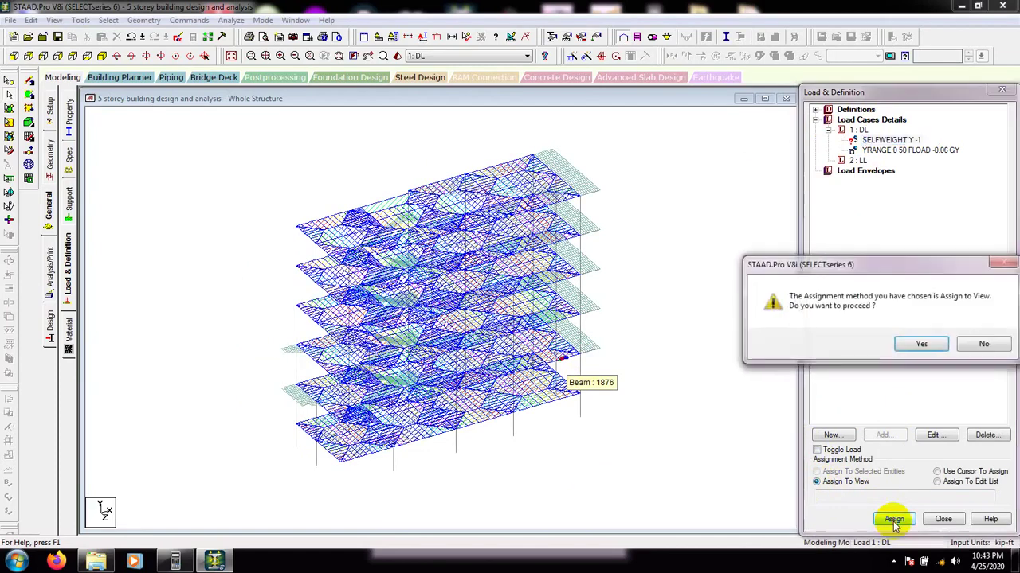
pyautogui.click(921, 345)
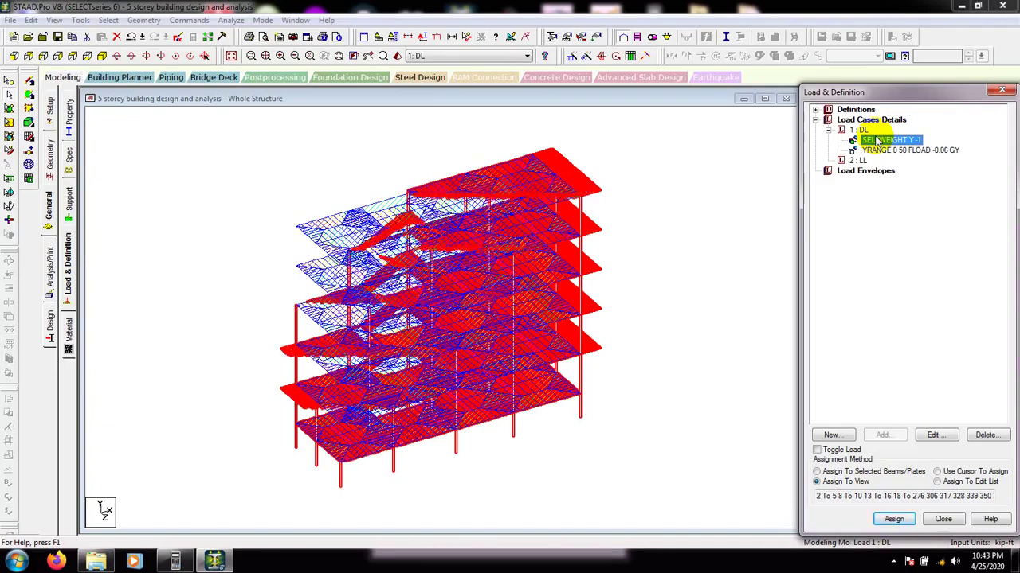
pyautogui.click(678, 278)
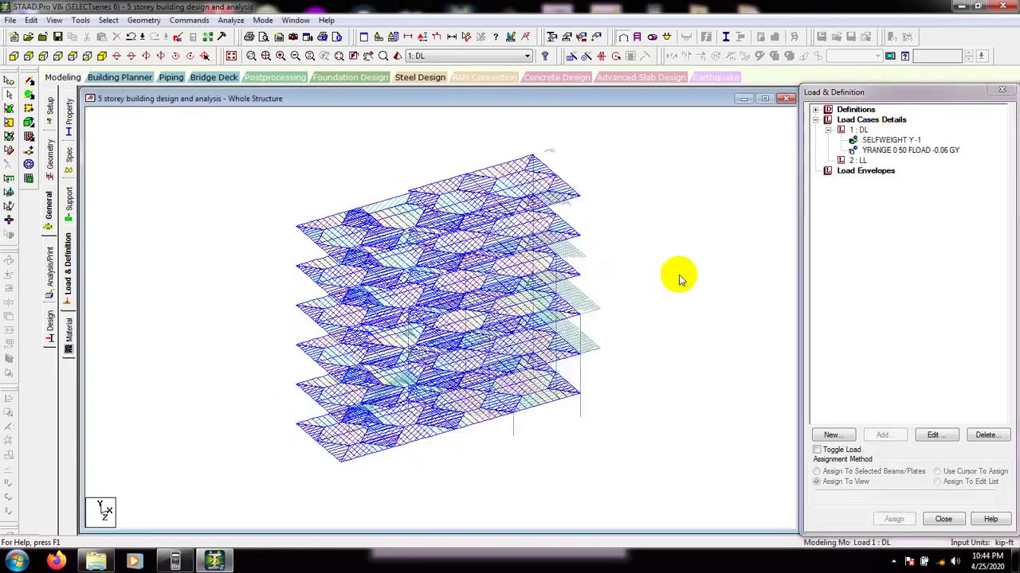
# - Add a floor load of -0.1 kip/ft² over Y range 0–50 ft to load case 2 : LL
pyautogui.click(860, 161)
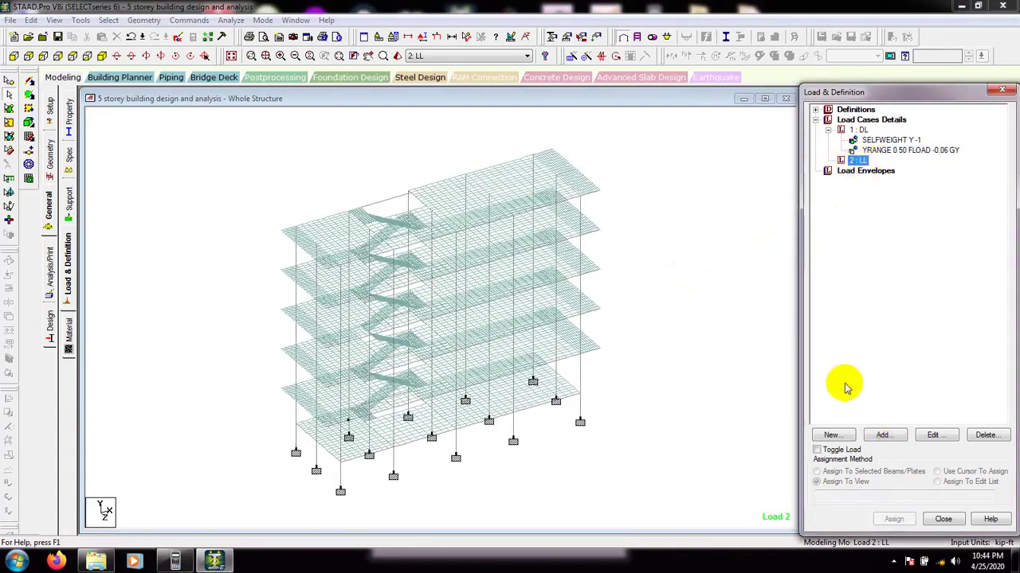
pyautogui.click(884, 435)
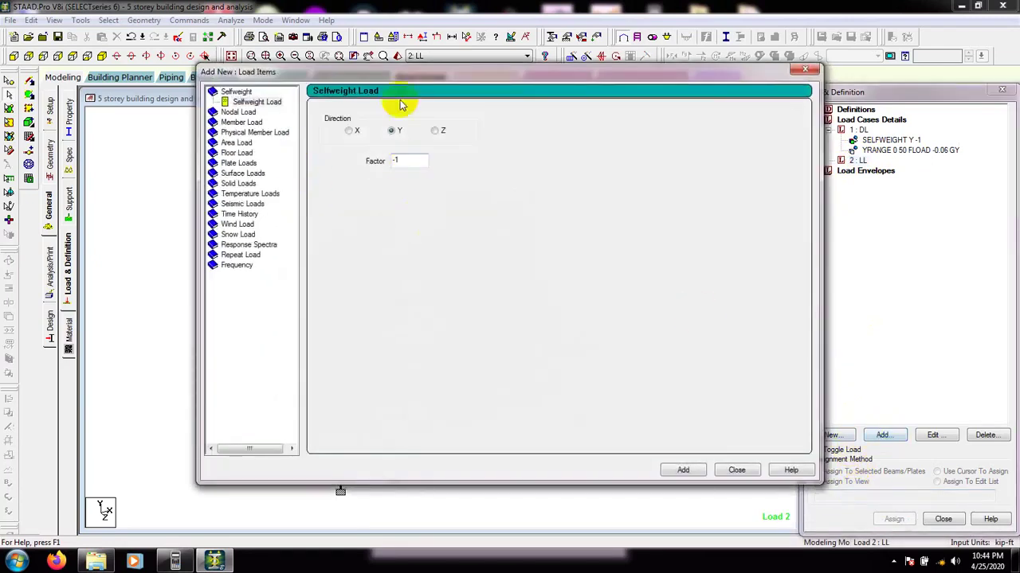
pyautogui.moveTo(400, 74); pyautogui.dragTo(767, 78)
pyautogui.click(309, 155)
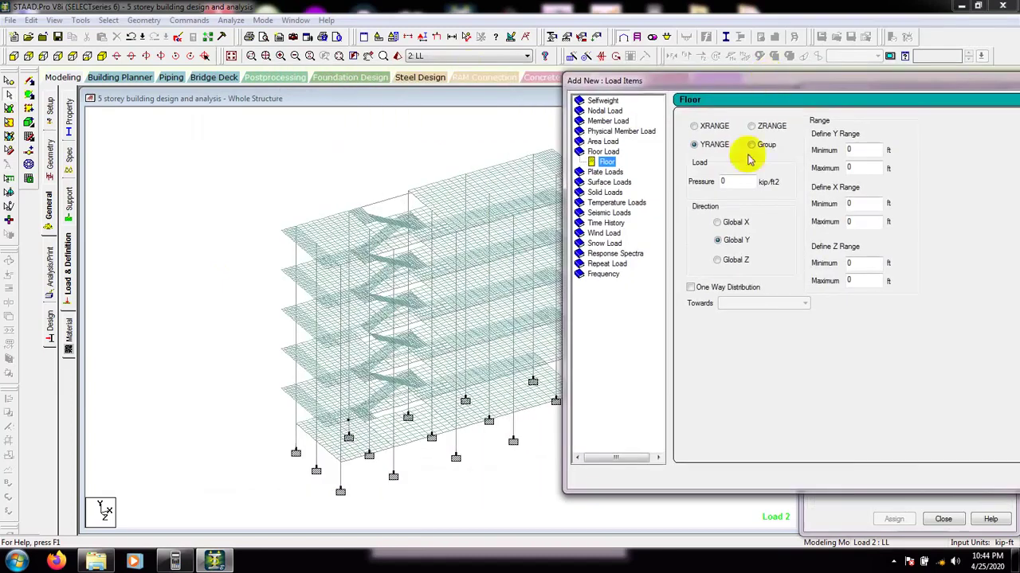
pyautogui.doubleClick(735, 186)
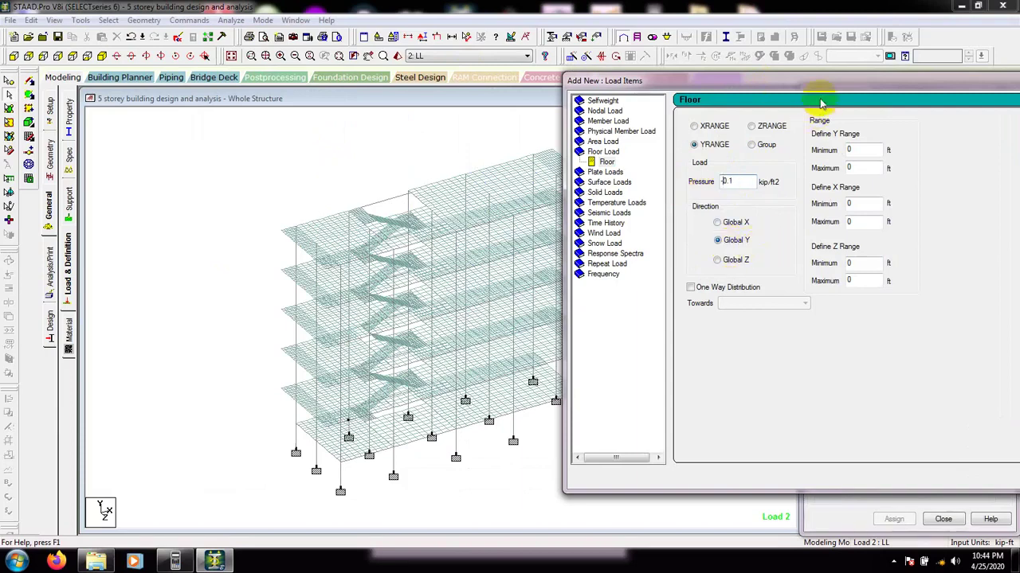
pyautogui.moveTo(821, 88); pyautogui.dragTo(800, 87)
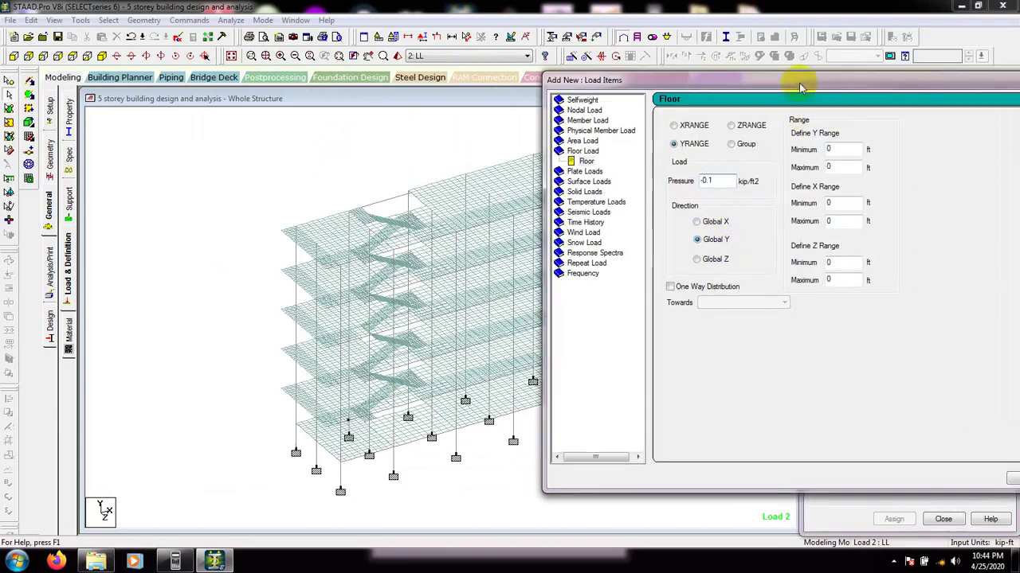
pyautogui.doubleClick(837, 167)
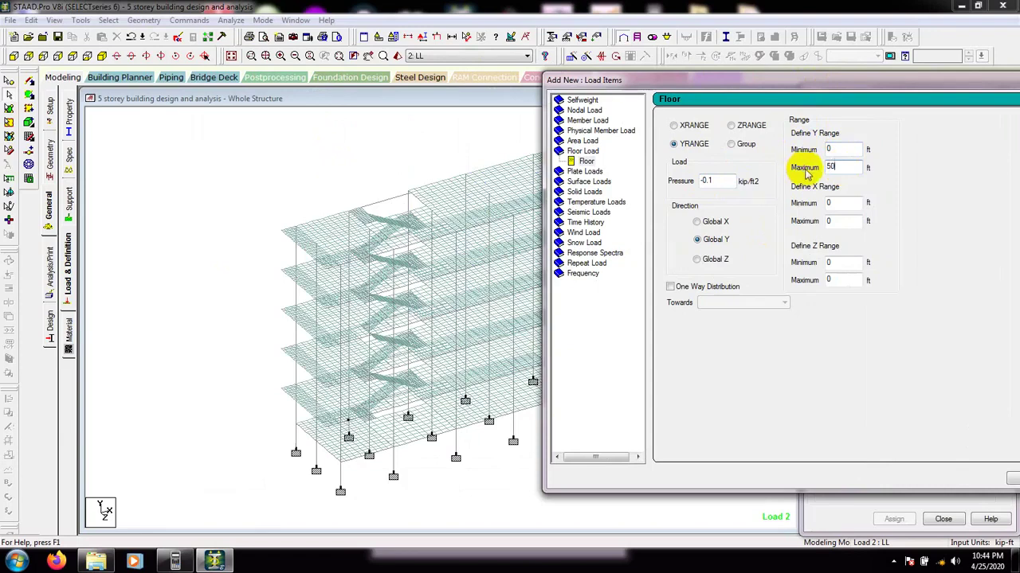
pyautogui.moveTo(849, 79); pyautogui.dragTo(706, 81)
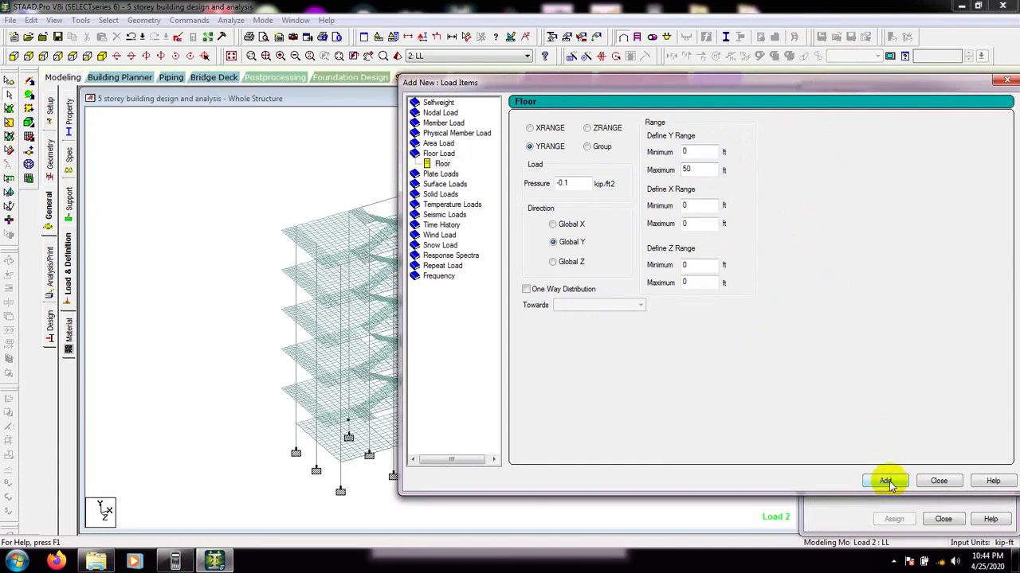
pyautogui.click(938, 482)
# - Close the new load items window and the load definitions window
pyautogui.click(907, 172)
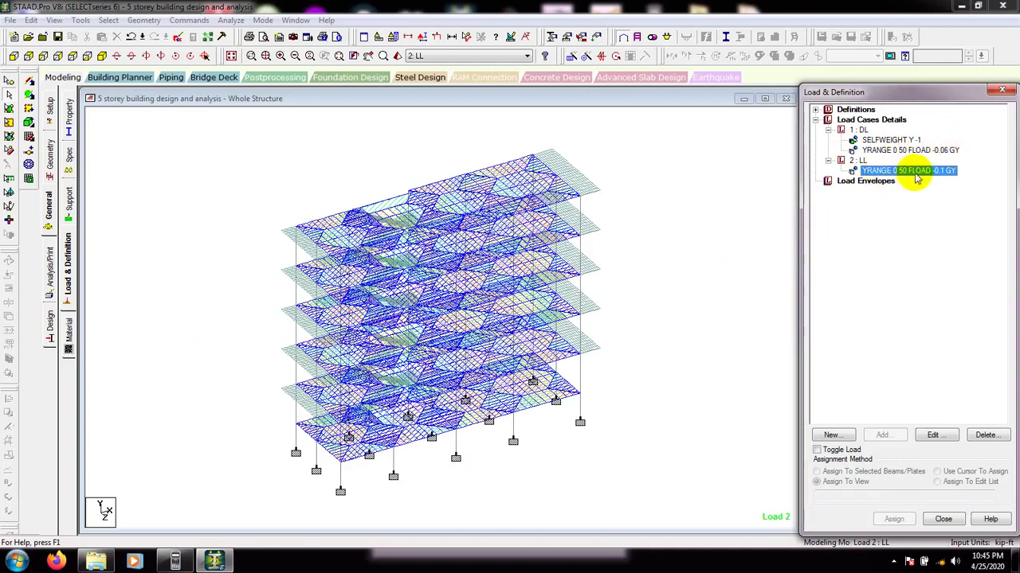
pyautogui.click(943, 519)
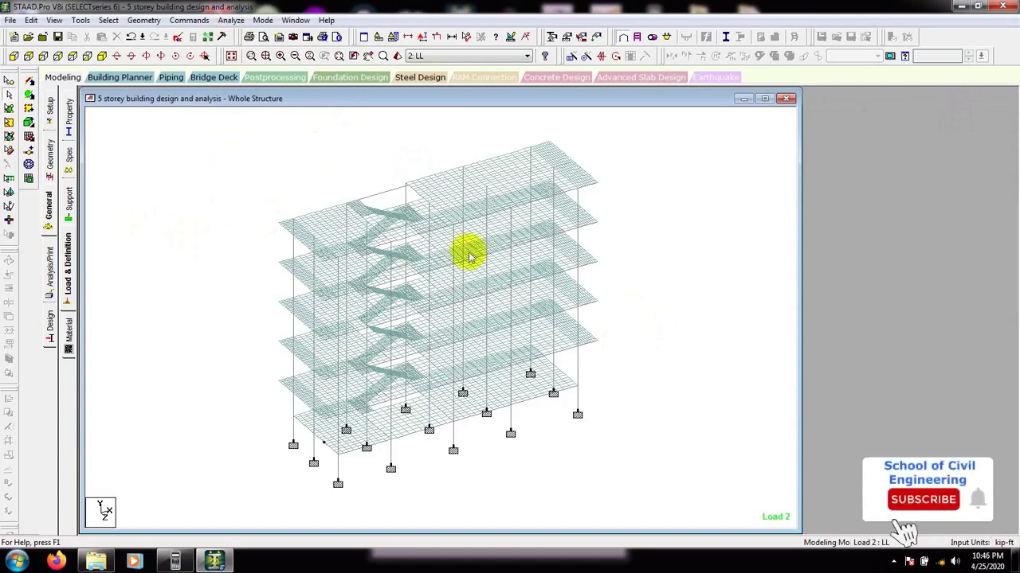
# - Accept the Auto Save prompt and save the modified five-storey building file
pyautogui.click(638, 309)
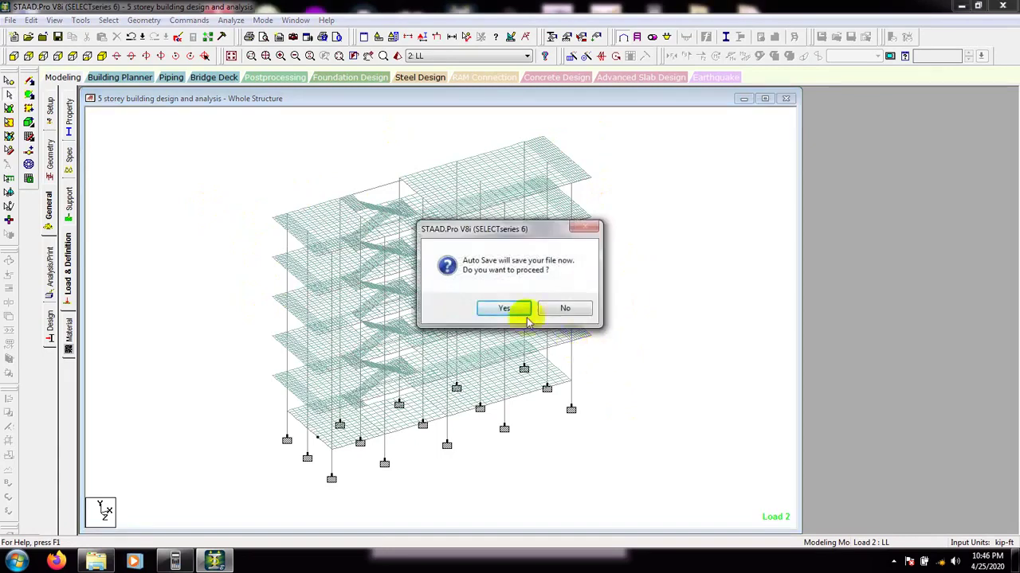
pyautogui.click(506, 308)
pyautogui.click(435, 298)
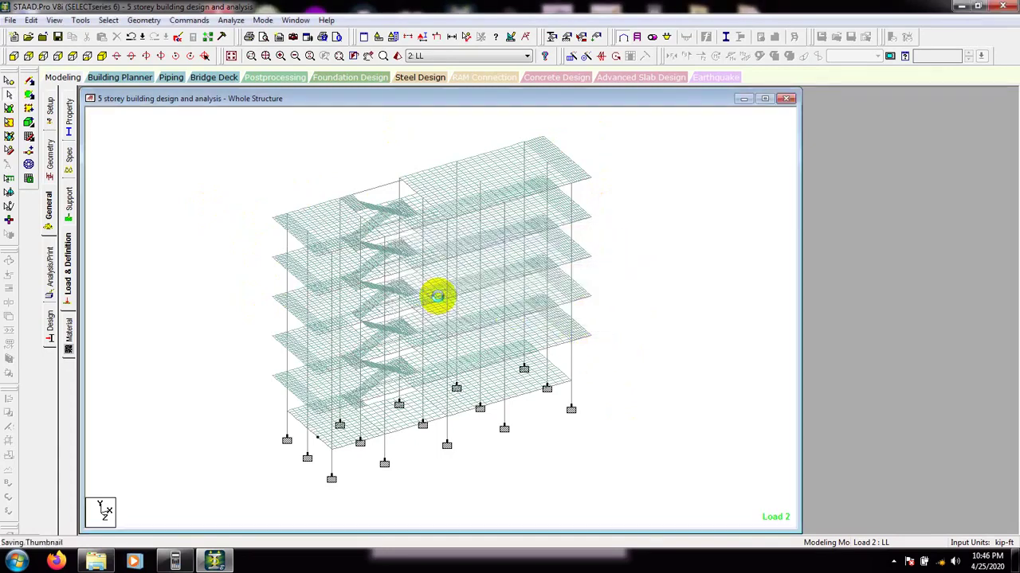